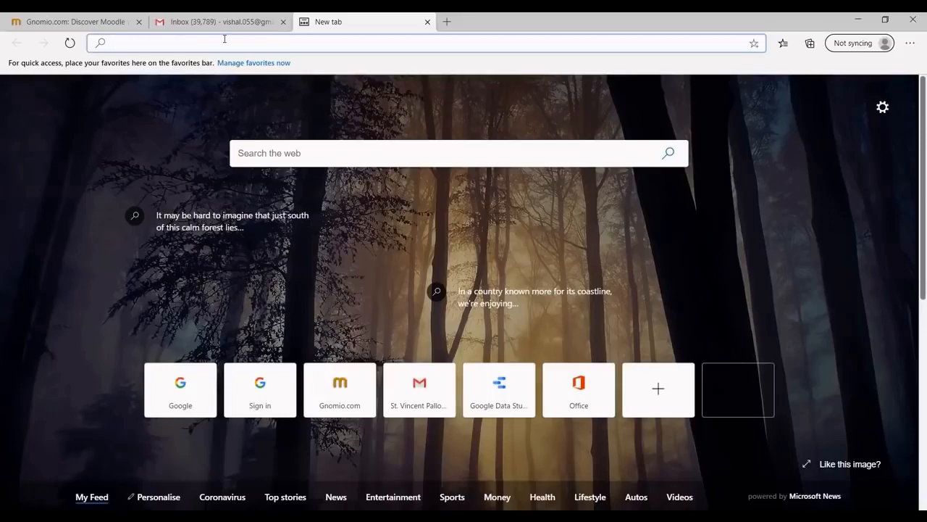
Open classroom.google.com and start creating a class, acknowledging the notice about using Classroom with students.
{"action": "type", "text": "classroom.google.com"}
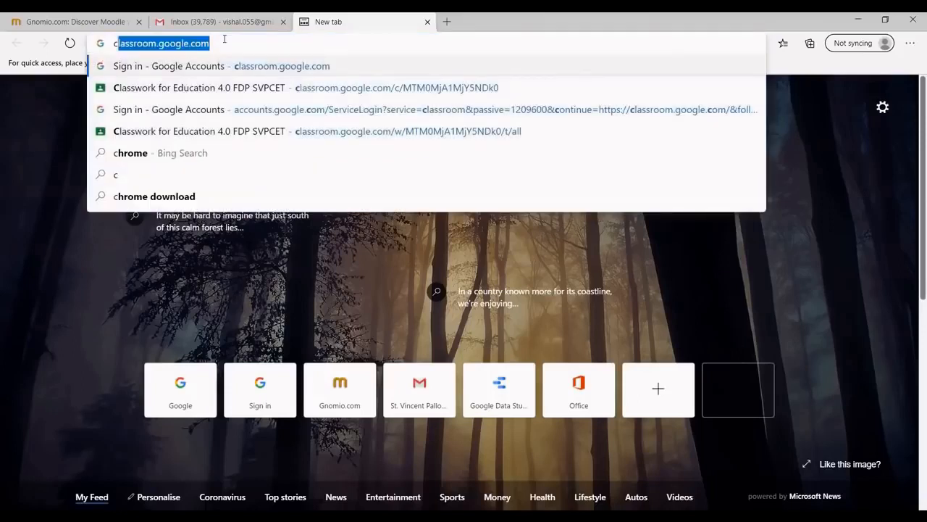
{"action": "key", "text": "Return"}
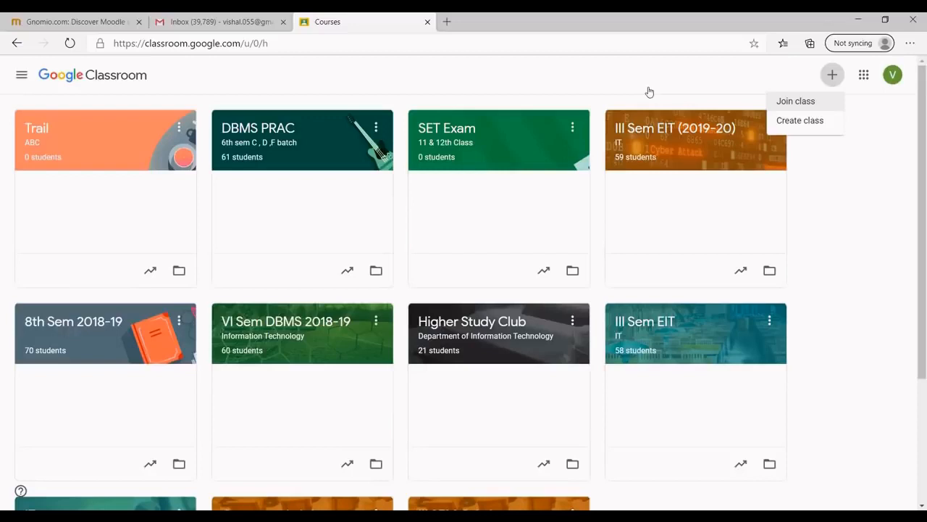
{"action": "key", "text": "Down"}
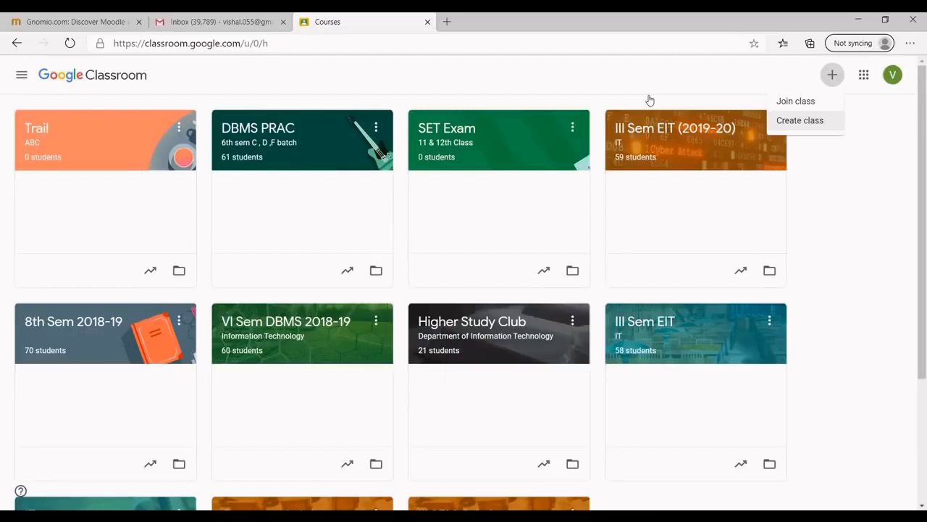
{"action": "key", "text": "Return"}
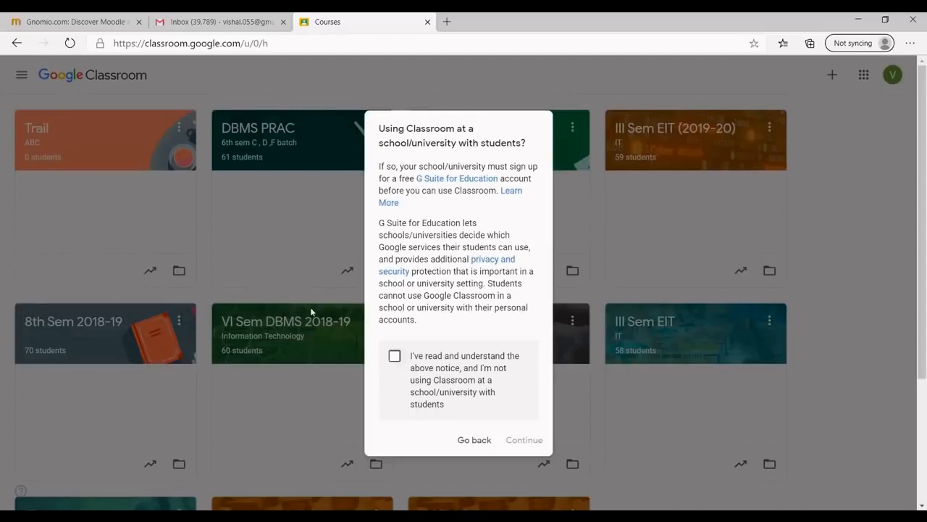
{"action": "left_click", "coordinate": [395, 356]}
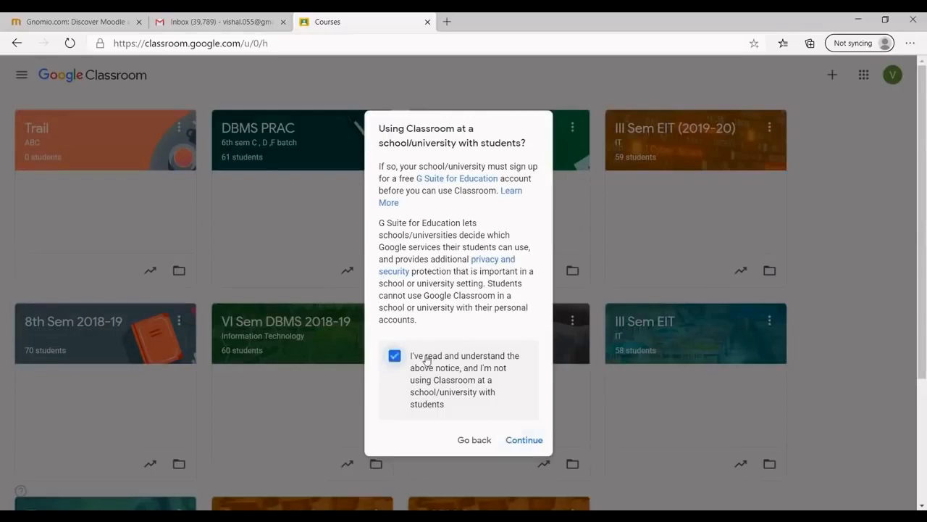
{"action": "left_click", "coordinate": [524, 440]}
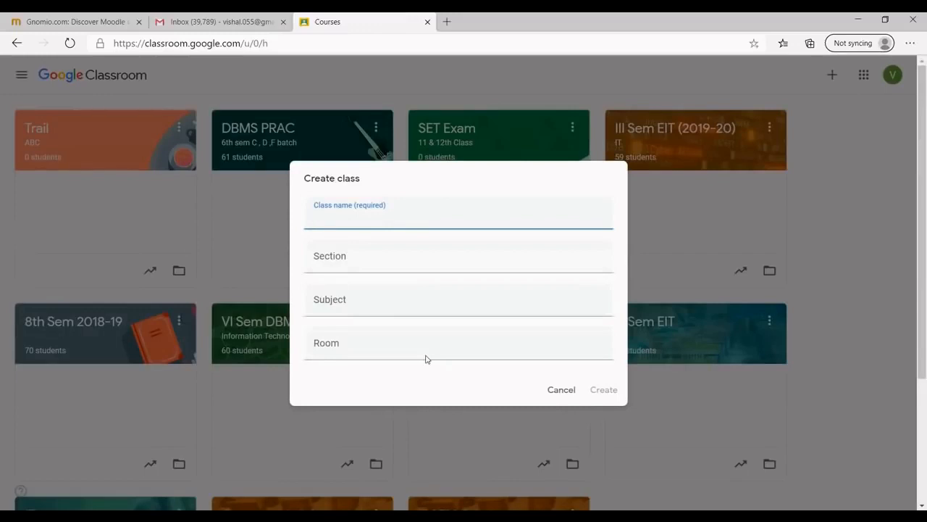
Create the class named "Ethics in IT" with section "III Sem" and subject "EIT".
{"action": "type", "text": "Ethics in IT"}
{"action": "key", "text": "Tab"}
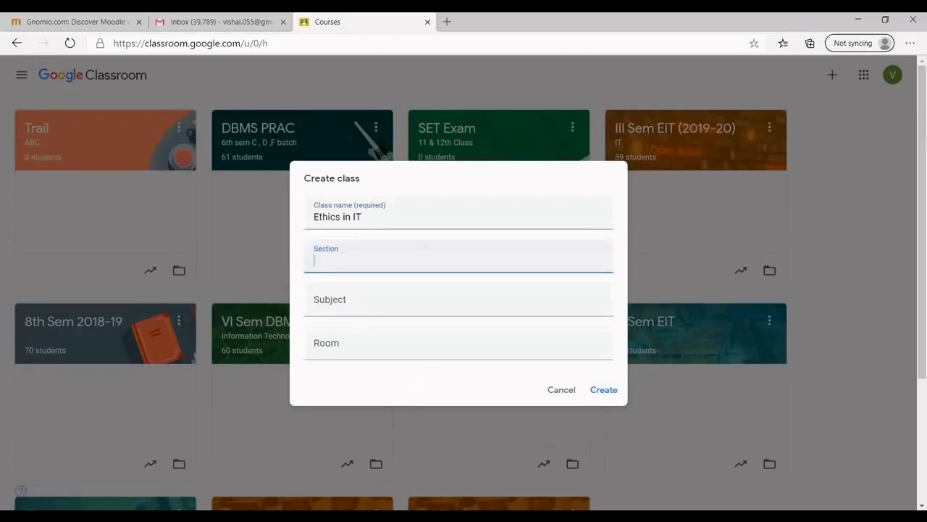
{"action": "type", "text": "III Sem"}
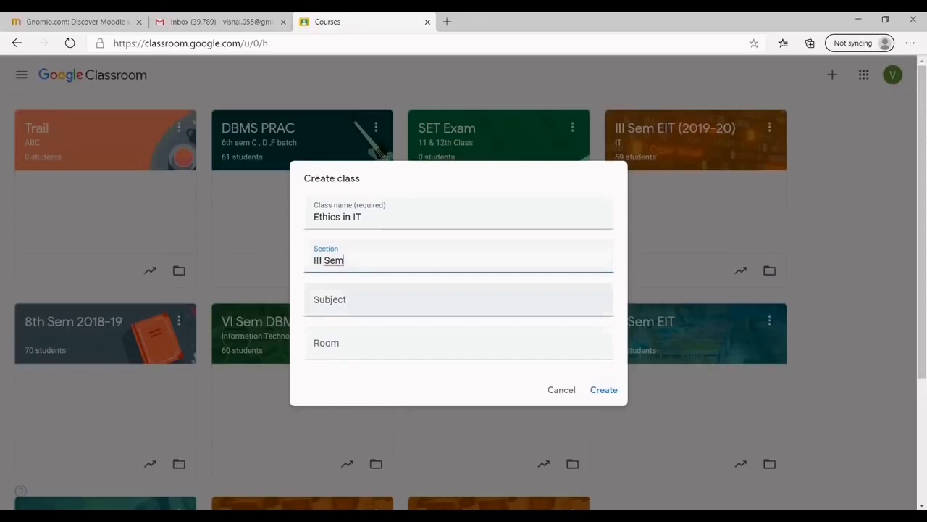
{"action": "key", "text": "Tab"}
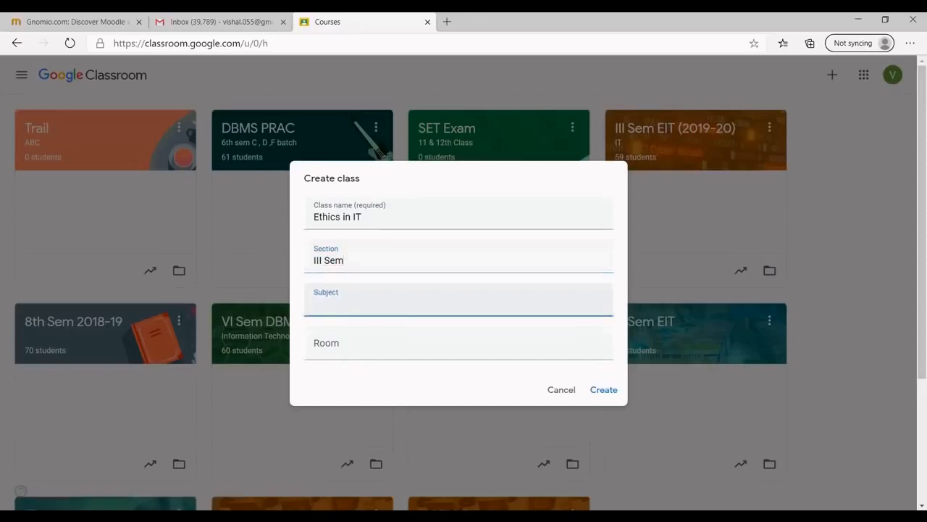
{"action": "type", "text": "EIT"}
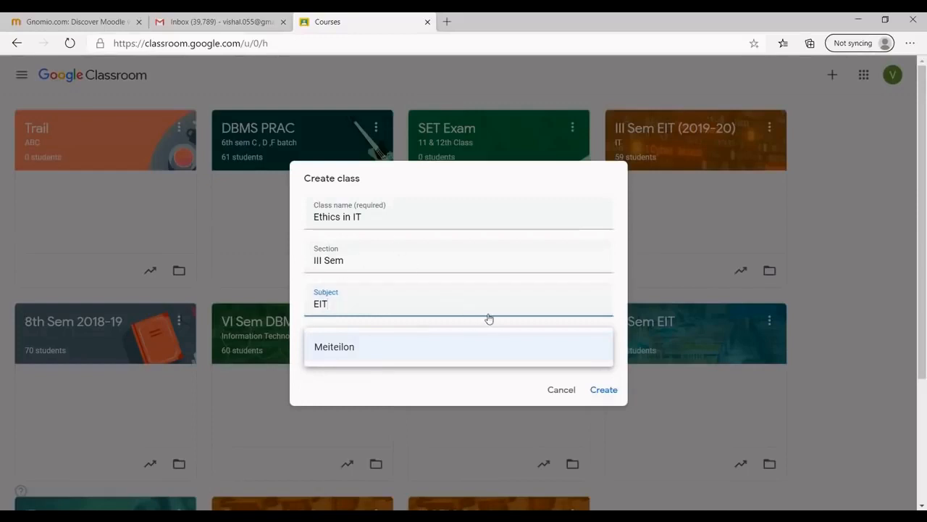
{"action": "key", "text": "Return"}
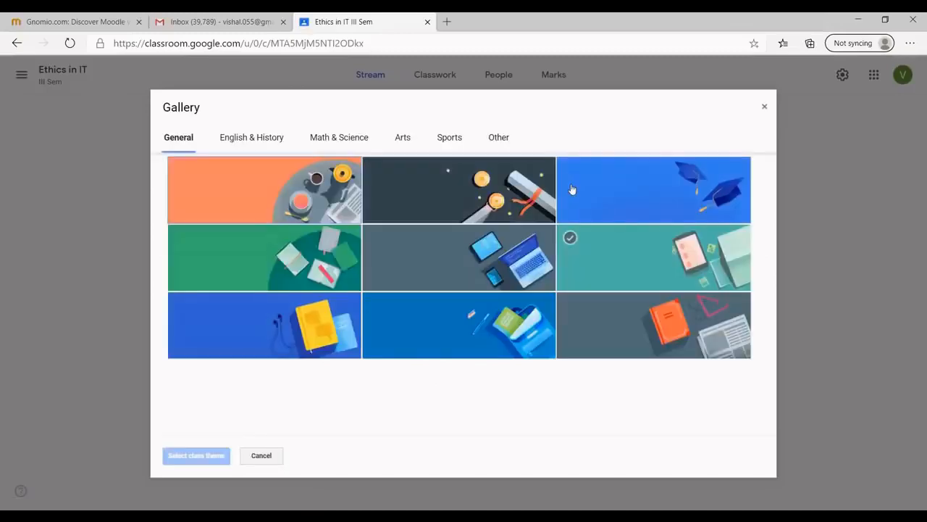
Set the class theme to the dark General gallery image with medals and a rolled diploma.
{"action": "left_click", "coordinate": [354, 167]}
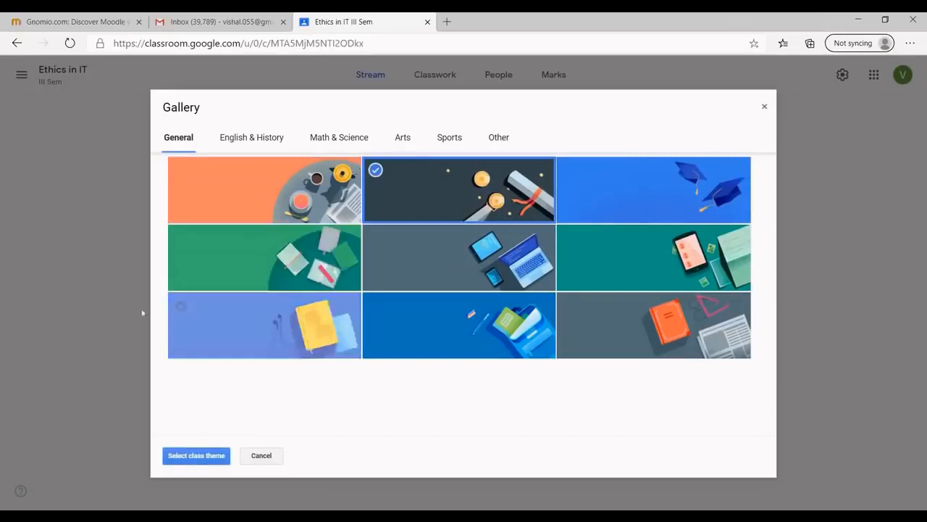
{"action": "left_click", "coordinate": [182, 457]}
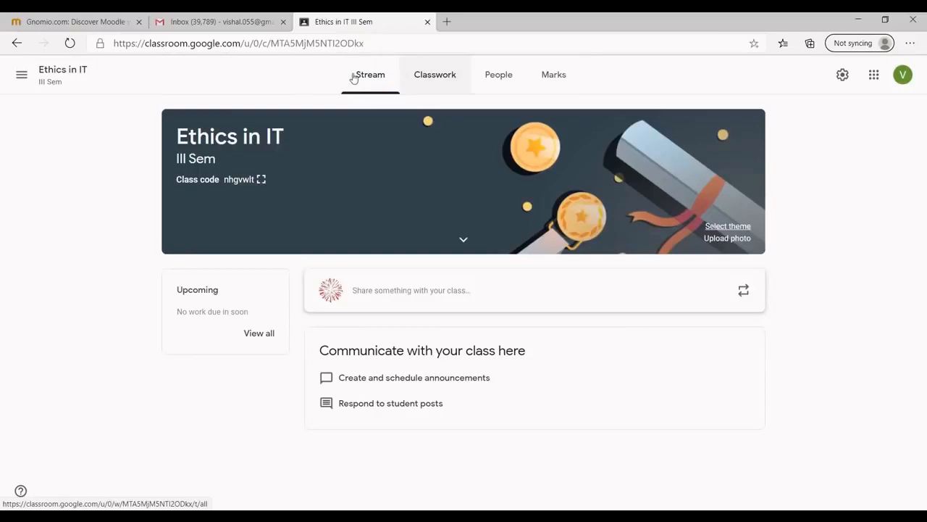
Look through the class's Classwork, People and Marks pages, including the form for inviting students.
{"action": "left_click", "coordinate": [435, 75]}
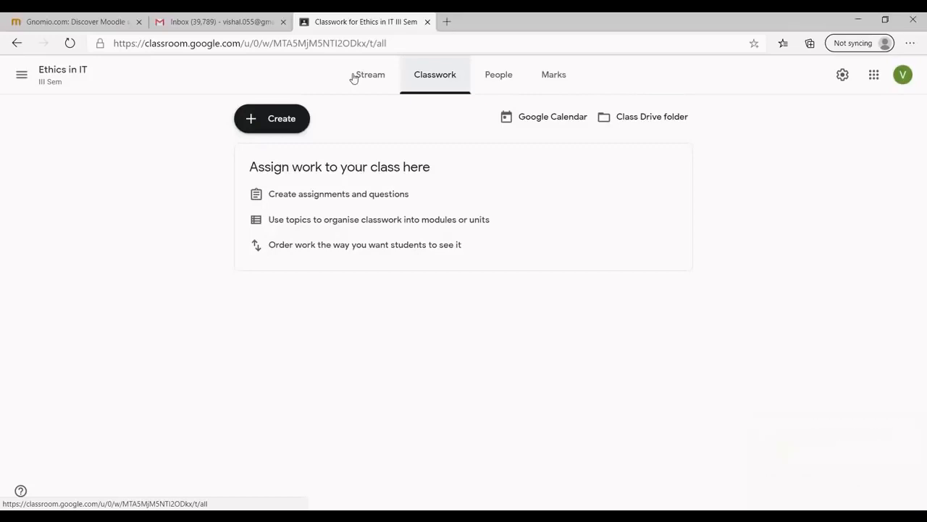
{"action": "left_click", "coordinate": [498, 76]}
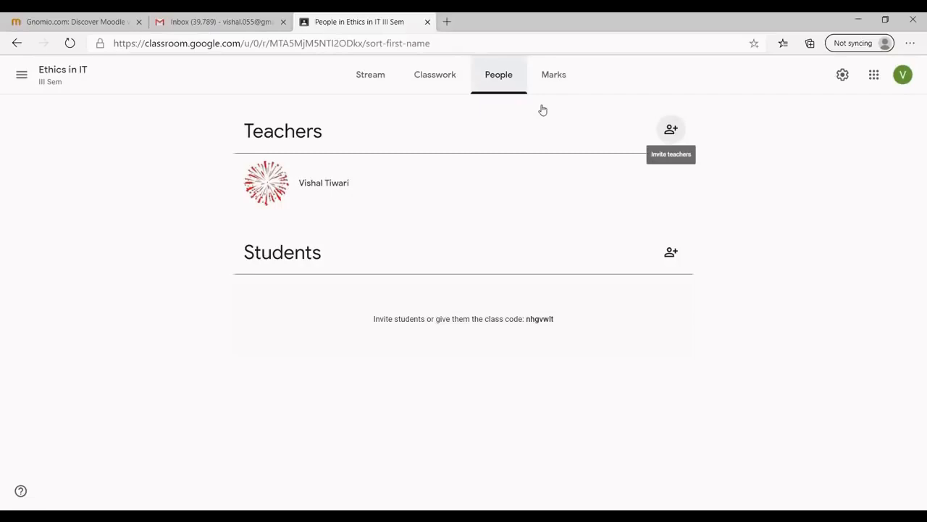
{"action": "left_click", "coordinate": [670, 252]}
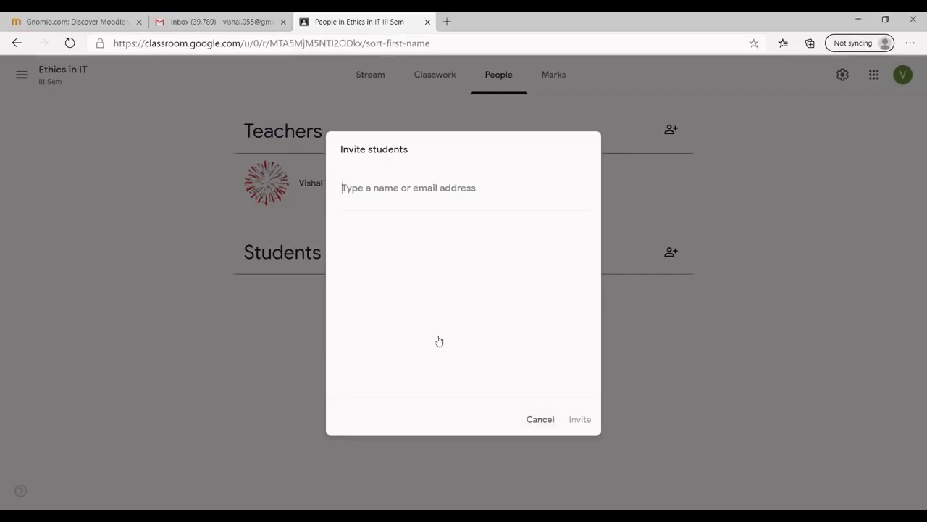
{"action": "left_click", "coordinate": [541, 419]}
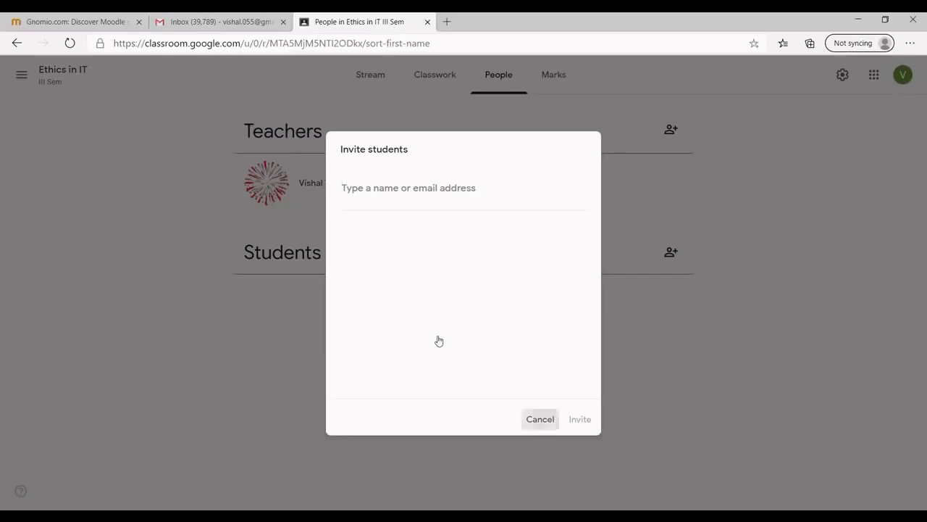
{"action": "left_click", "coordinate": [554, 75]}
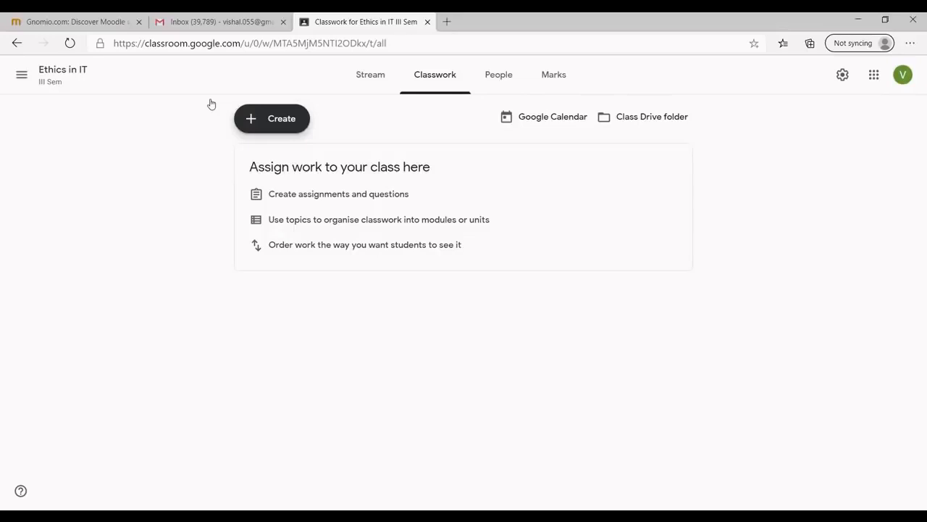
Add a topic named "Unit 1" to the classwork.
{"action": "left_click", "coordinate": [265, 123]}
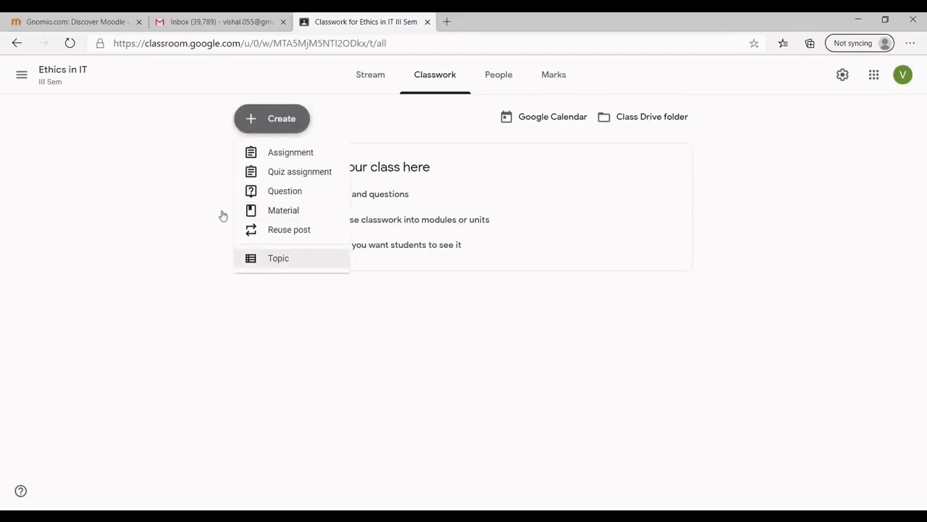
{"action": "left_click", "coordinate": [278, 258]}
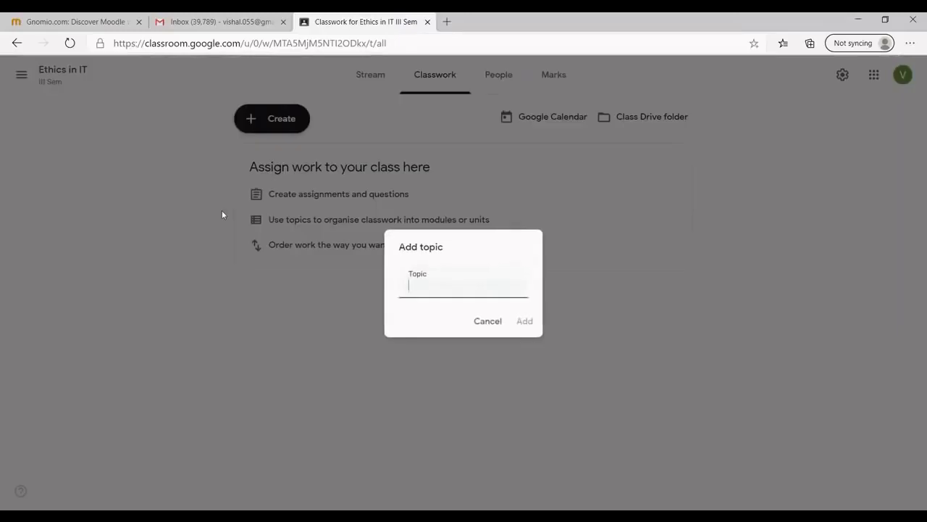
{"action": "type", "text": "Unit 1"}
{"action": "key", "text": "Return"}
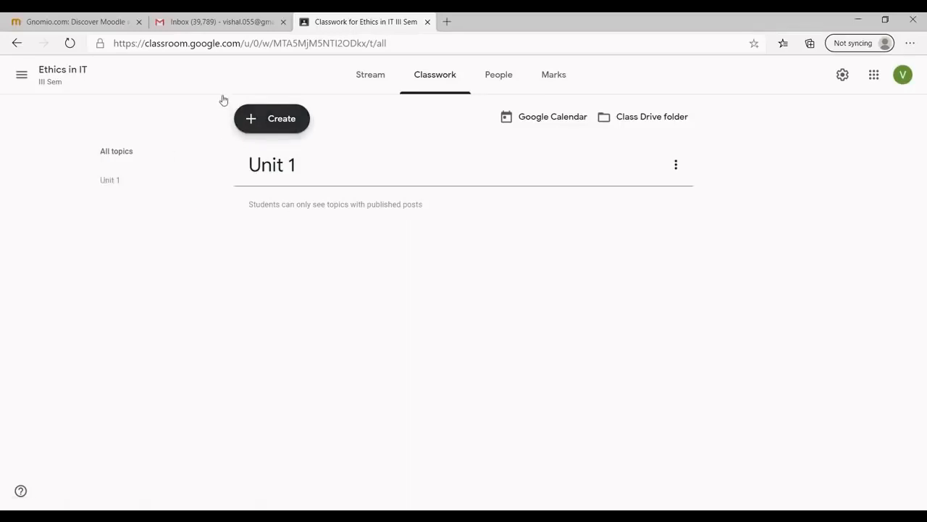
Start a new classwork material and title it "Introduction to Ethics".
{"action": "left_click", "coordinate": [271, 118]}
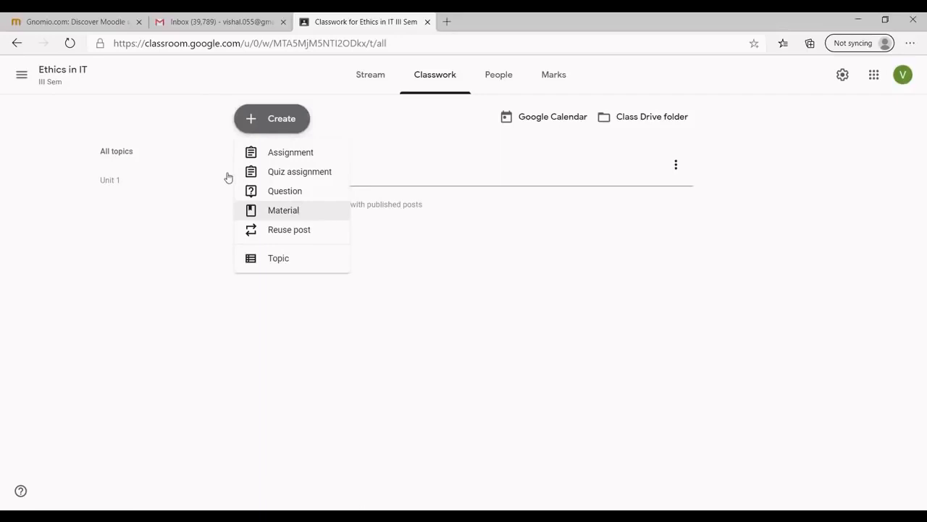
{"action": "left_click", "coordinate": [283, 211]}
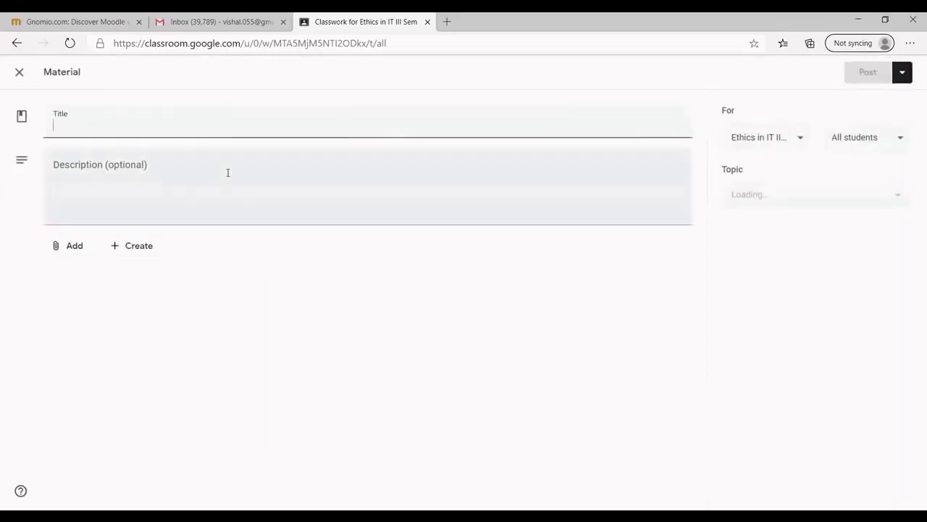
{"action": "left_click", "coordinate": [227, 172]}
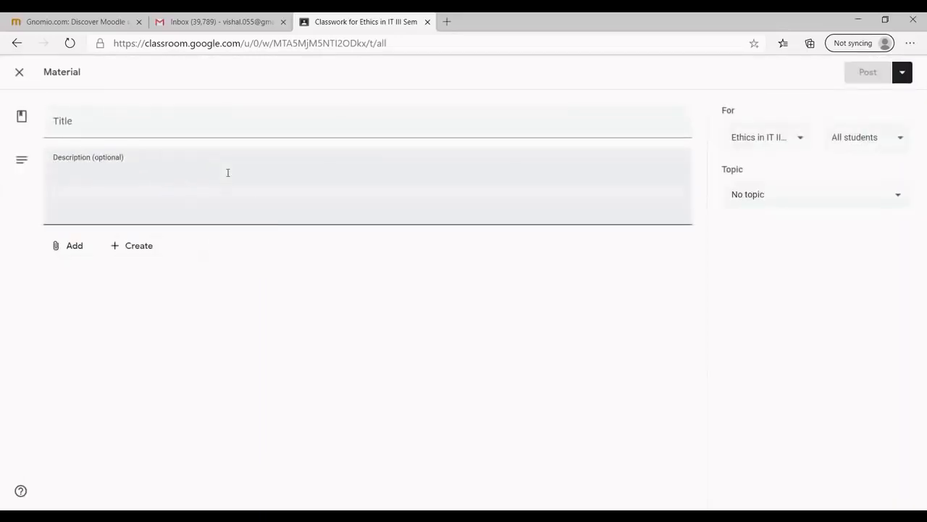
{"action": "left_click", "coordinate": [103, 106]}
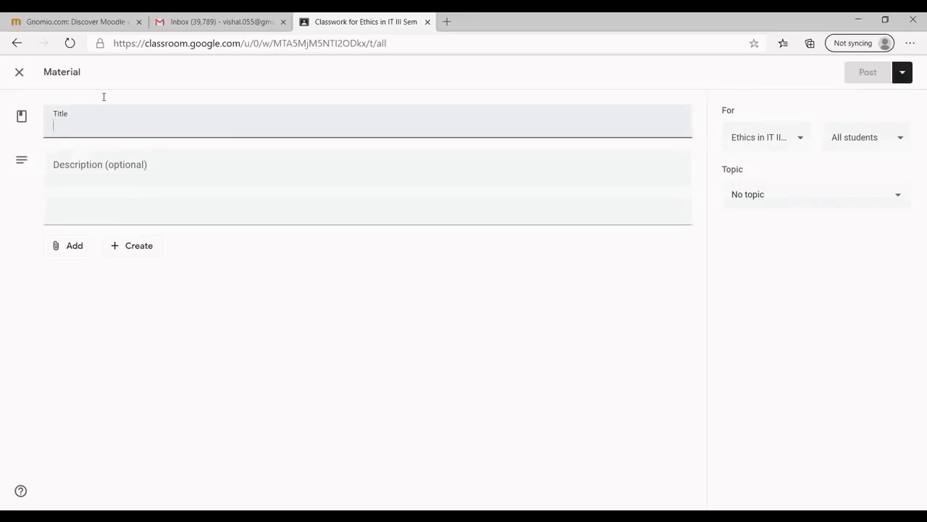
{"action": "type", "text": "In"}
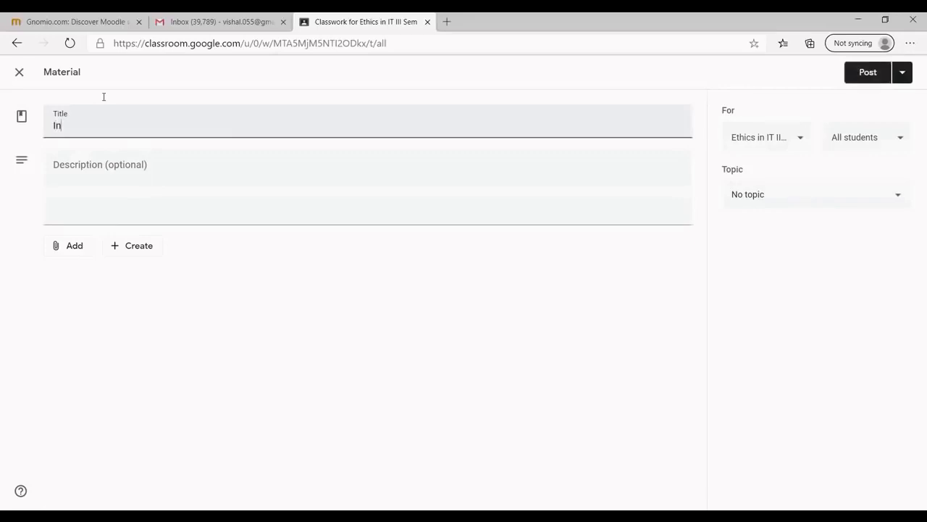
{"action": "type", "text": "troduction to Ethics"}
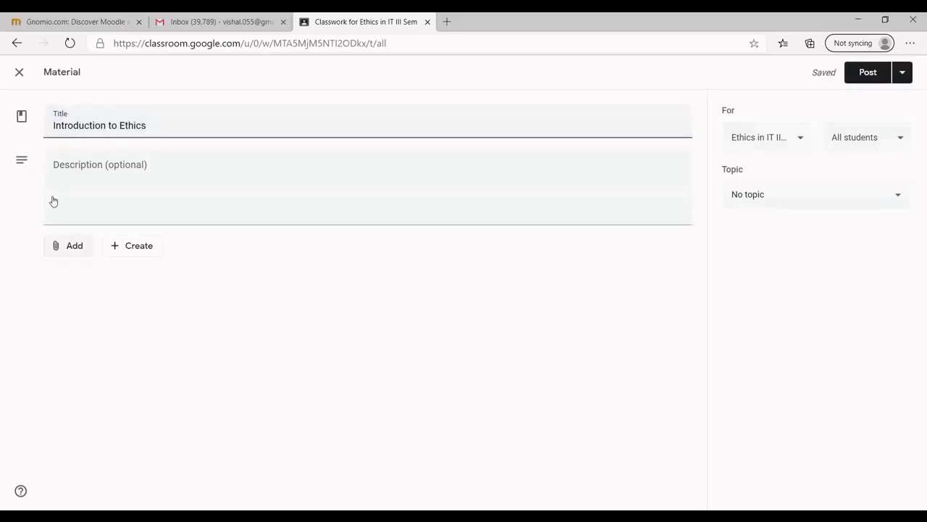
{"action": "left_click", "coordinate": [64, 243]}
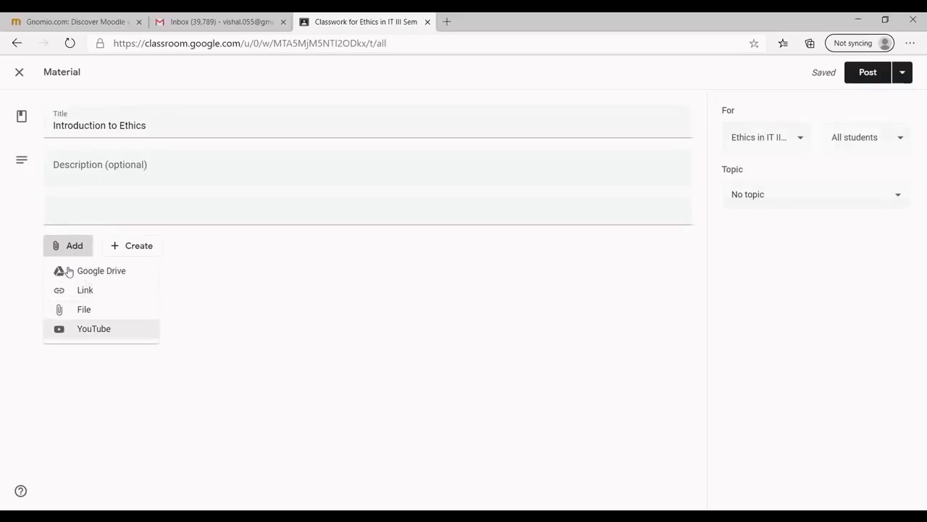
{"action": "key", "text": "Return"}
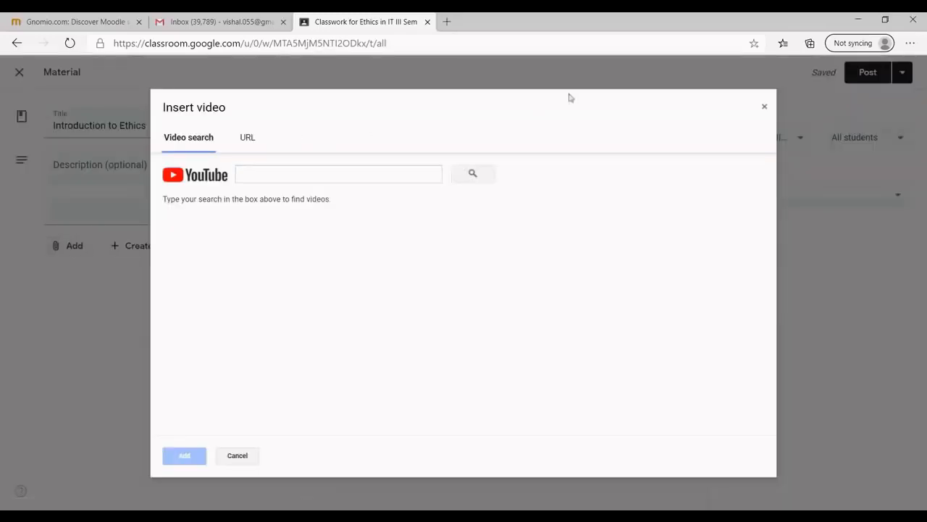
{"action": "key", "text": "Escape"}
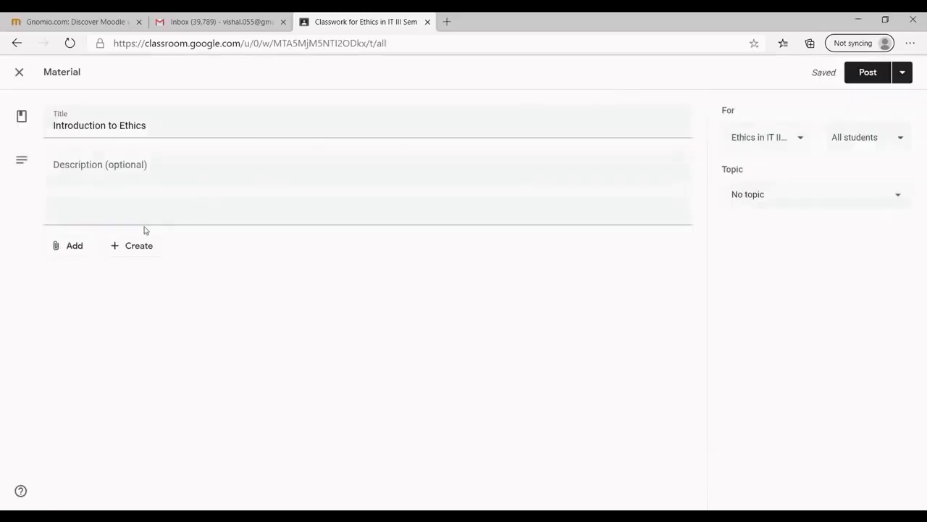
Upload the PDF "EIT 1" from the FDP Data folder and attach it to the material.
{"action": "left_click", "coordinate": [71, 246]}
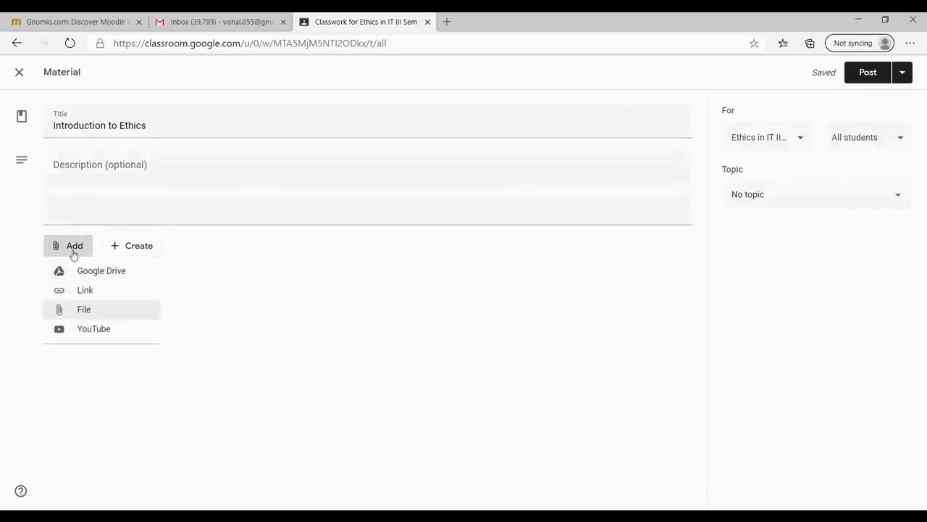
{"action": "left_click", "coordinate": [77, 309]}
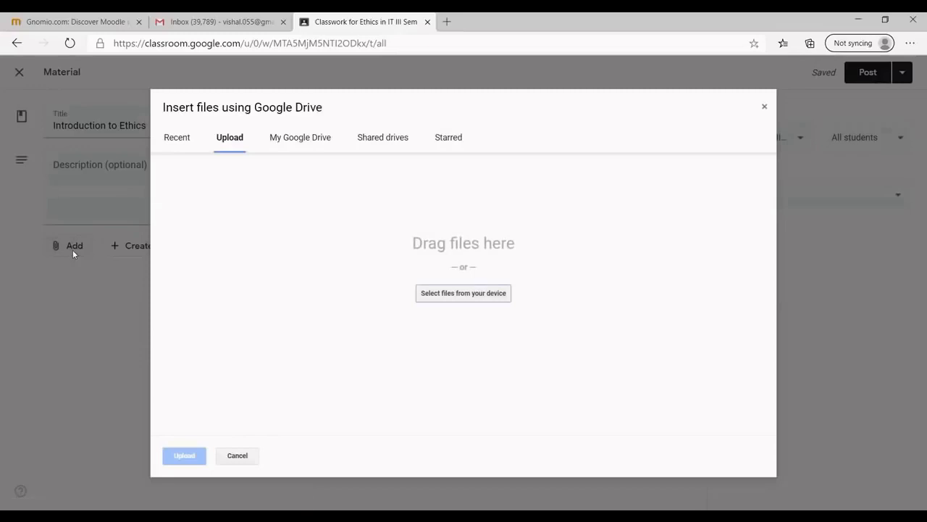
{"action": "left_click", "coordinate": [362, 242]}
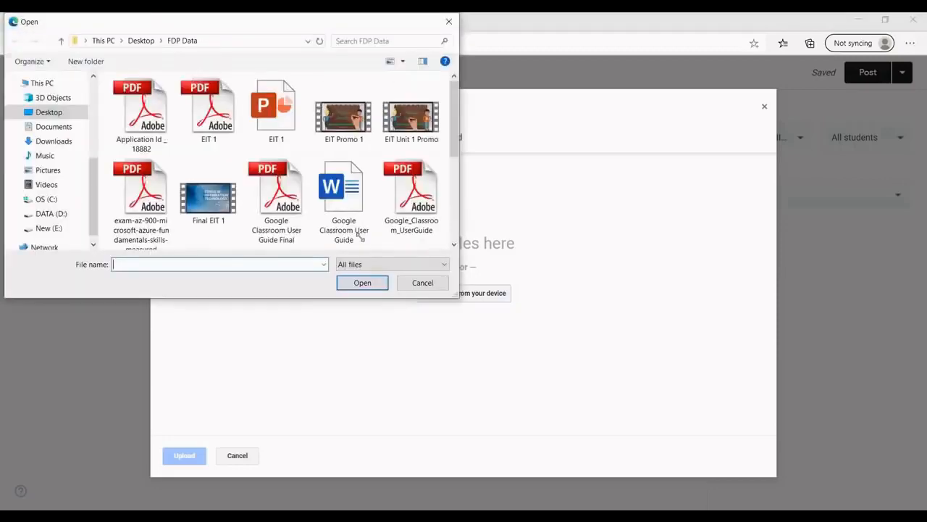
{"action": "left_click", "coordinate": [190, 105]}
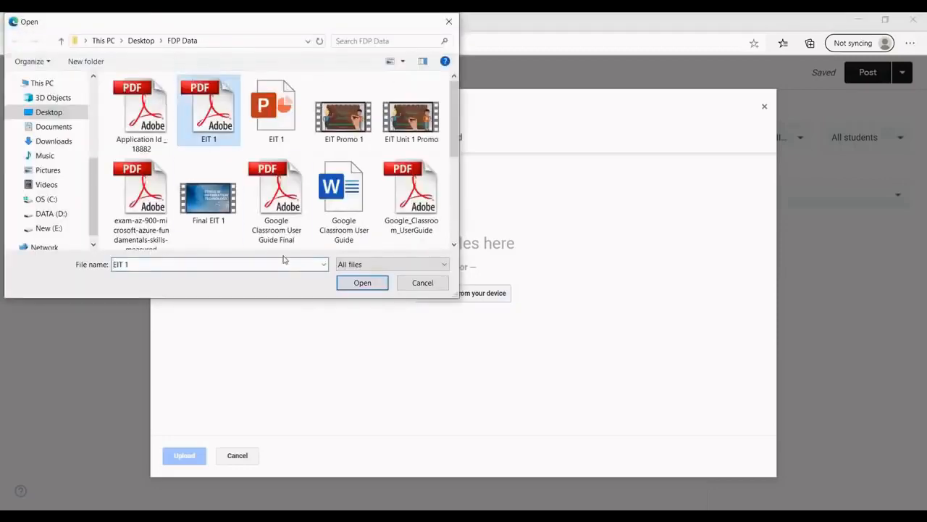
{"action": "key", "text": "Return"}
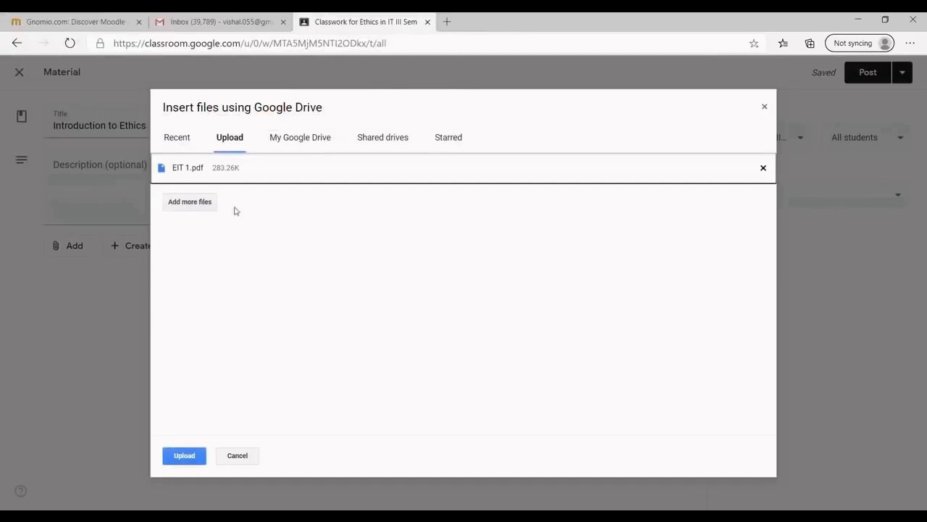
{"action": "left_click", "coordinate": [184, 456]}
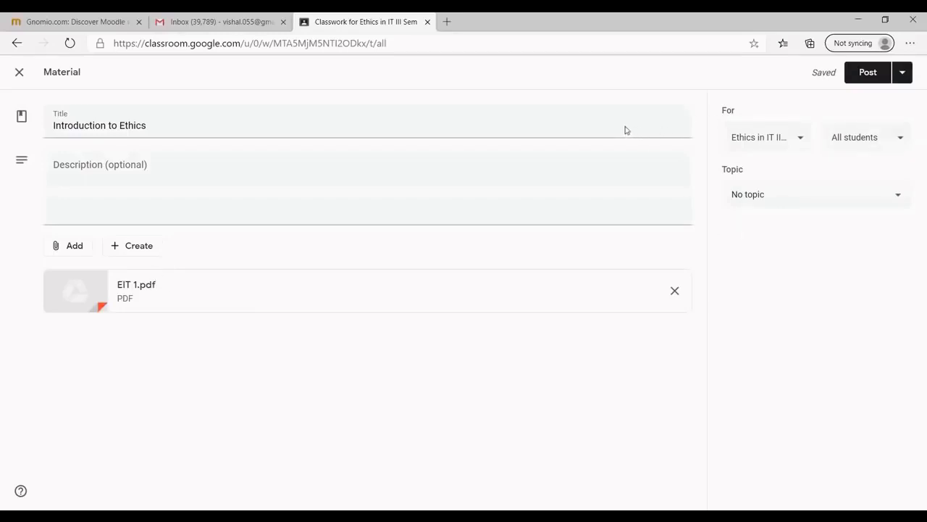
Check the class and student audience options for the material and assign it to the topic "Unit 1".
{"action": "left_click", "coordinate": [768, 138]}
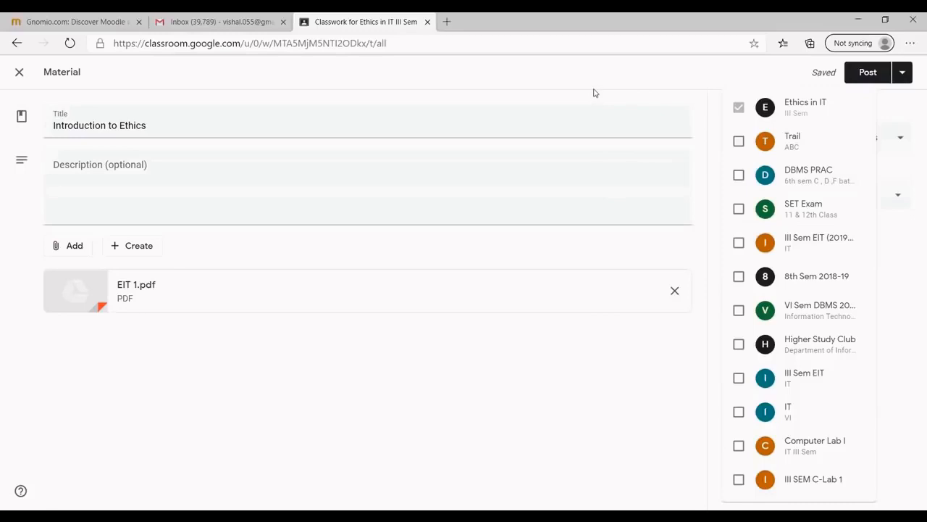
{"action": "left_click", "coordinate": [722, 88]}
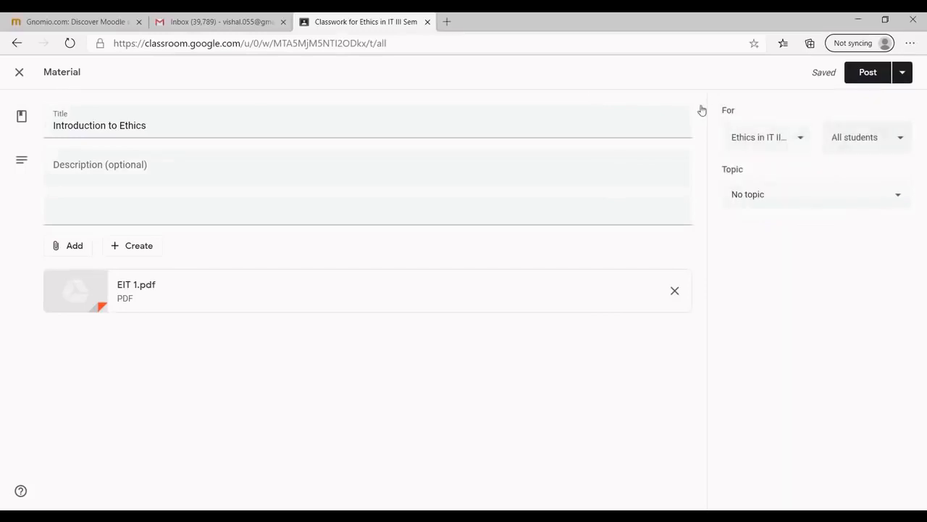
{"action": "left_click", "coordinate": [878, 138]}
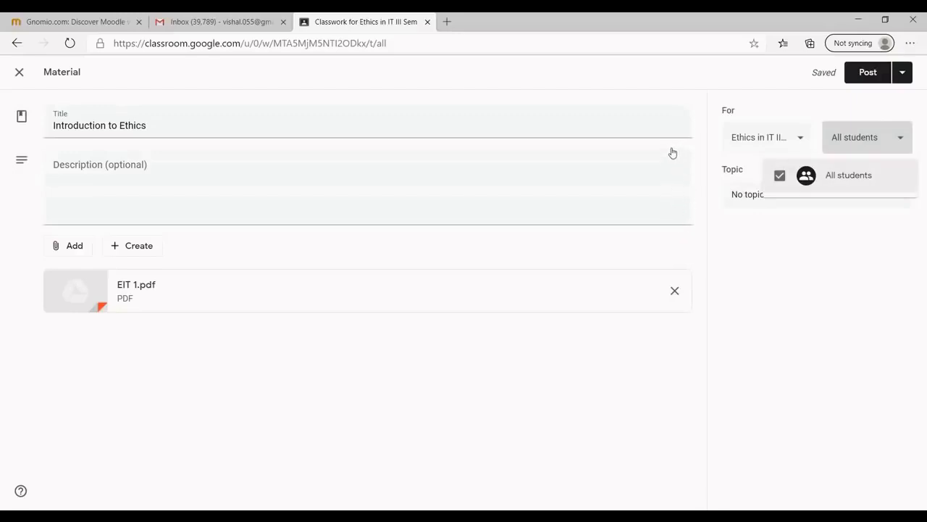
{"action": "left_click", "coordinate": [656, 192]}
{"action": "left_click", "coordinate": [770, 196]}
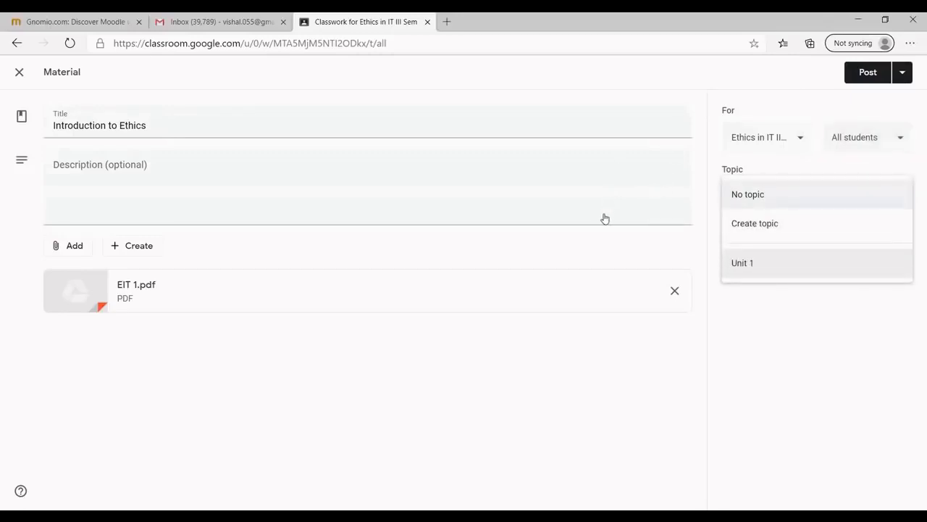
{"action": "key", "text": "Return"}
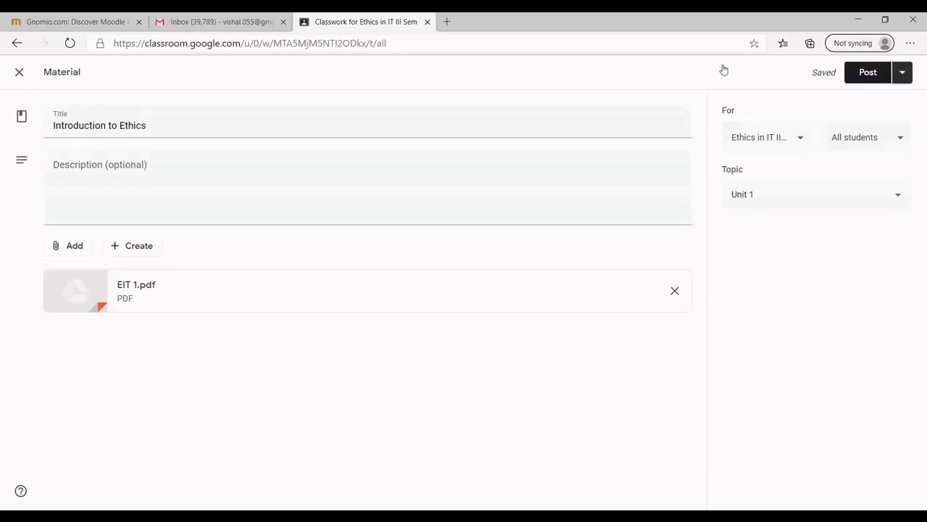
{"action": "left_click", "coordinate": [902, 74]}
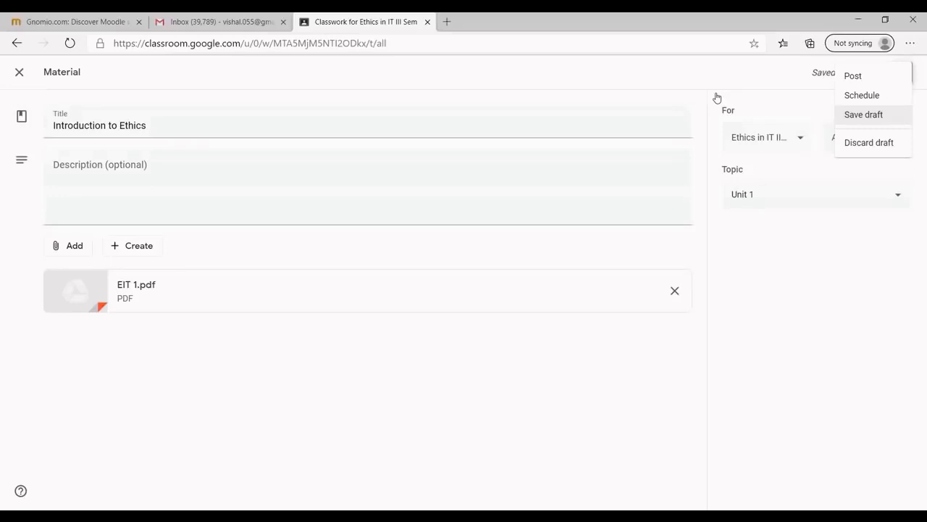
{"action": "key", "text": "Up"}
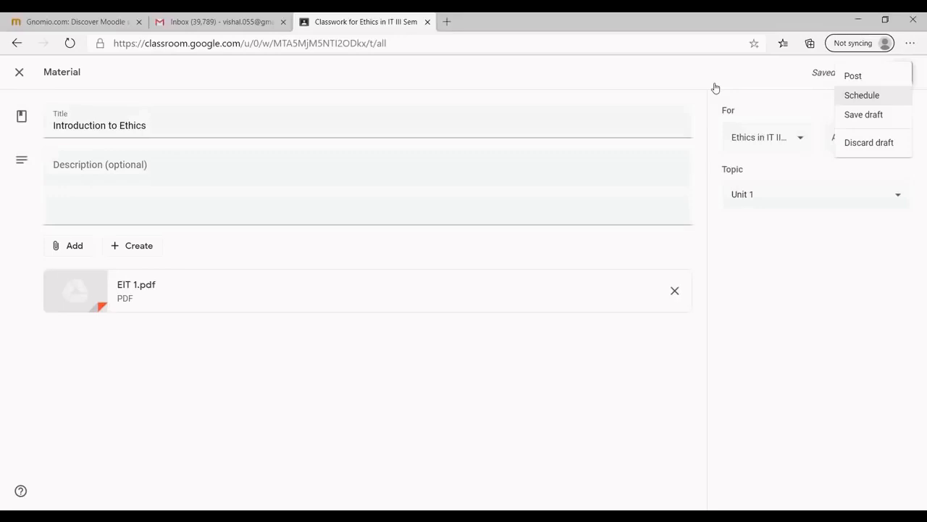
{"action": "key", "text": "Return"}
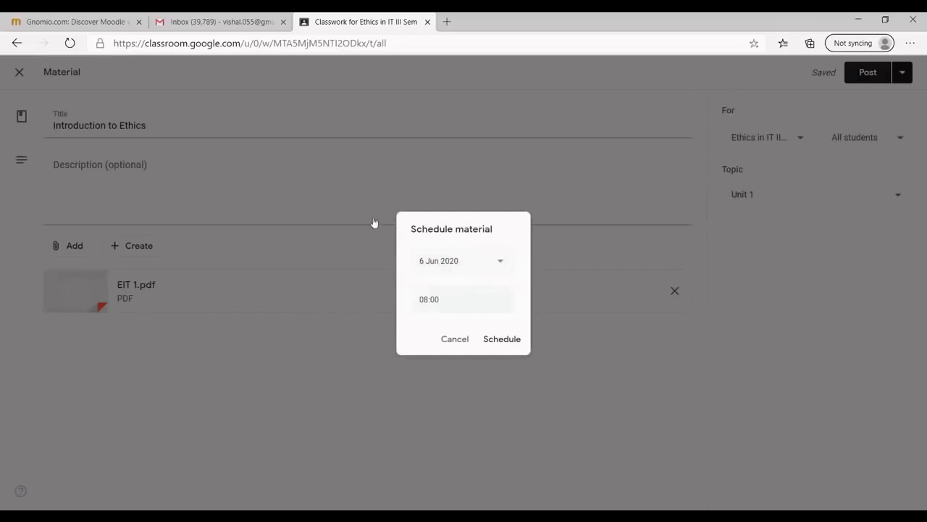
{"action": "left_click", "coordinate": [474, 262]}
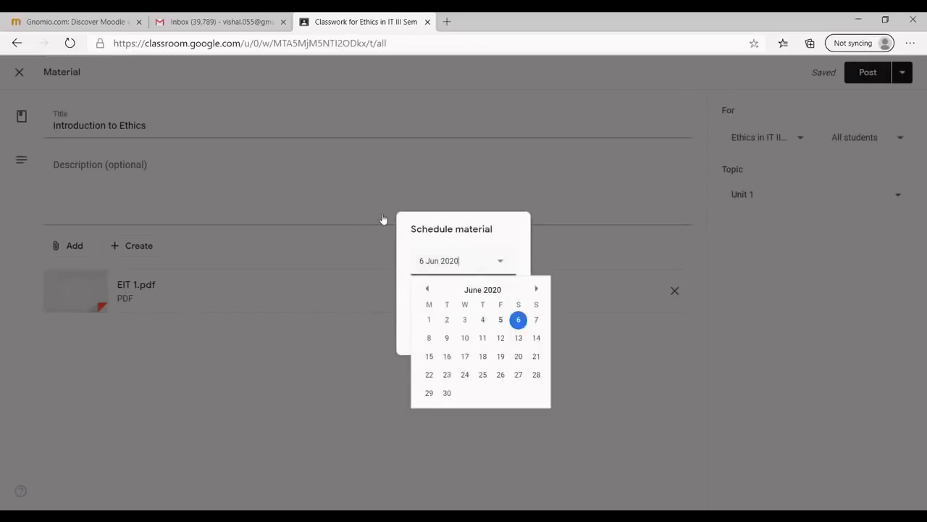
{"action": "left_click", "coordinate": [487, 188]}
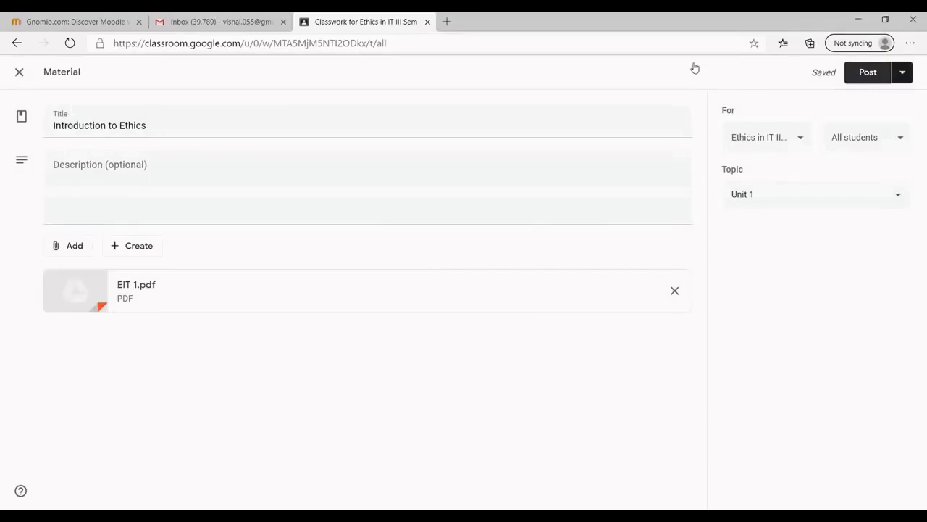
Post the "Introduction to Ethics" material and view its details page and the class stream.
{"action": "left_click", "coordinate": [868, 72]}
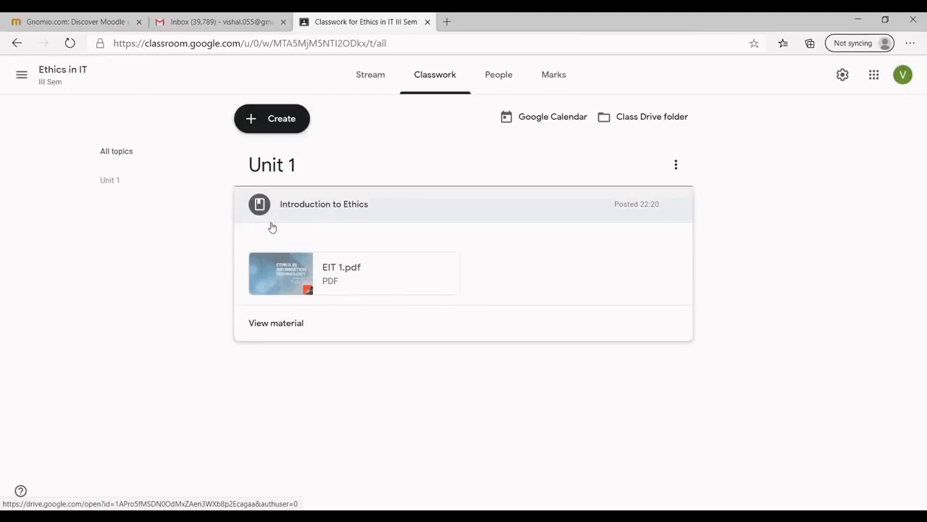
{"action": "left_click", "coordinate": [238, 265]}
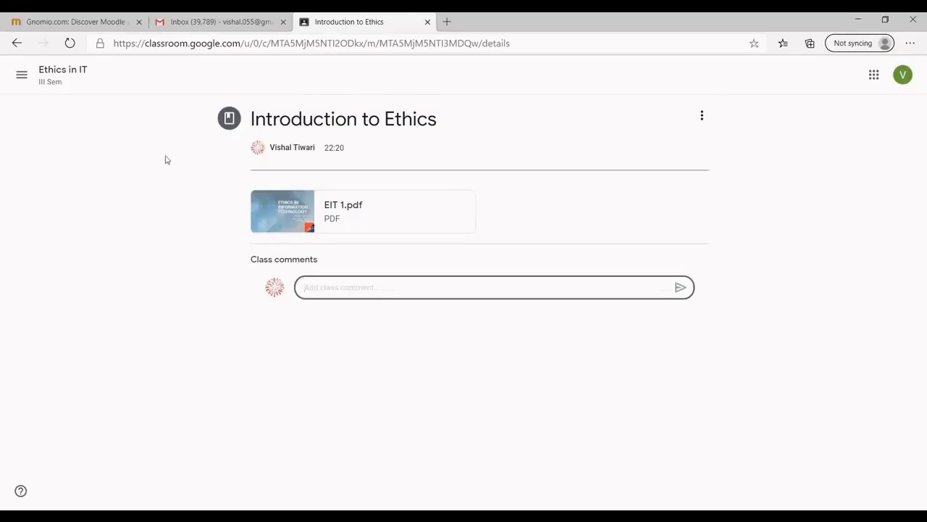
{"action": "left_click", "coordinate": [42, 65]}
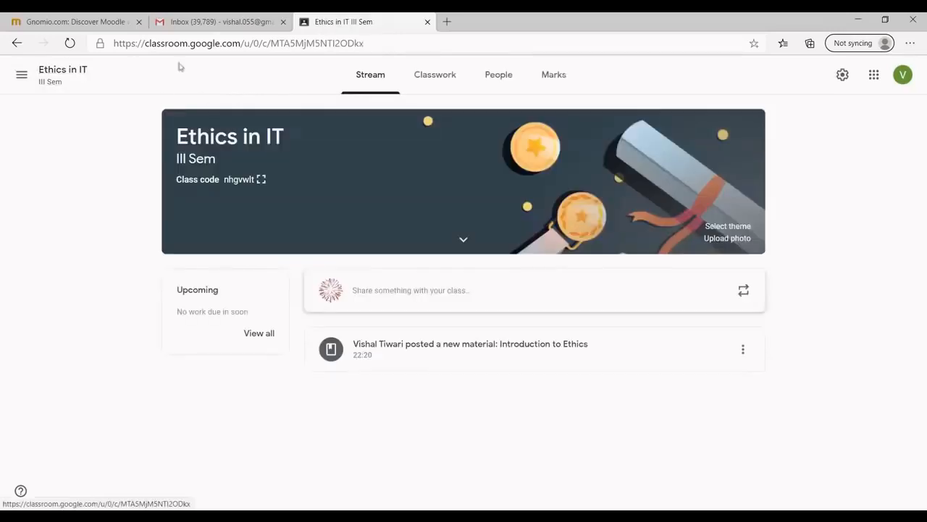
Start another classwork material and title it "Cyber".
{"action": "left_click", "coordinate": [435, 76]}
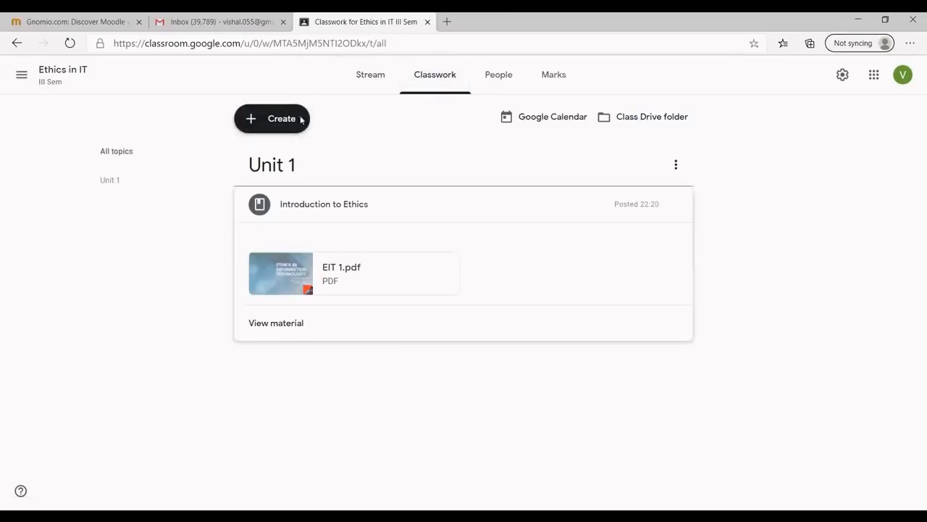
{"action": "left_click", "coordinate": [231, 107]}
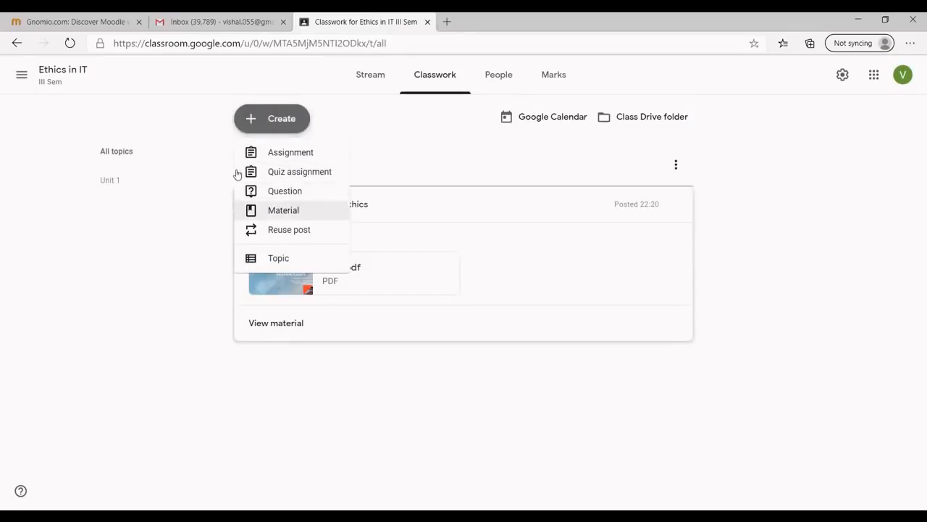
{"action": "left_click", "coordinate": [247, 210]}
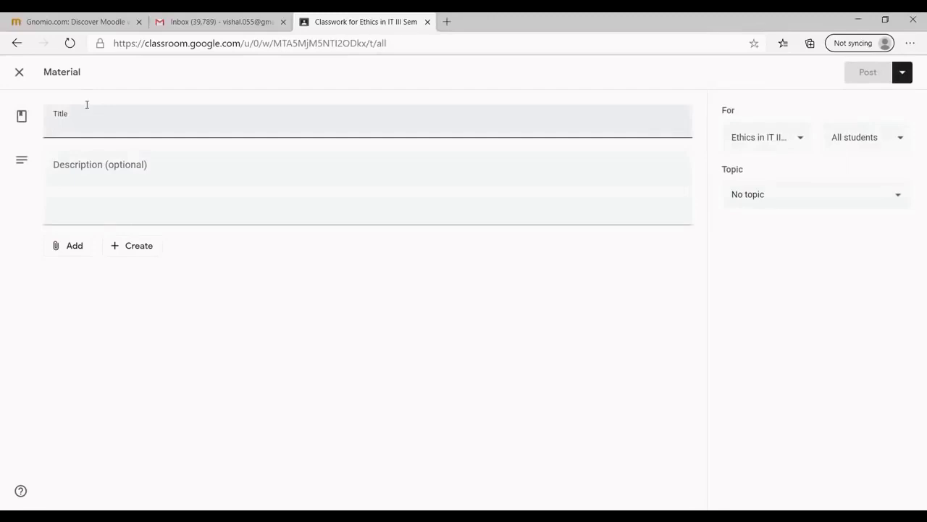
{"action": "type", "text": "Cyber"}
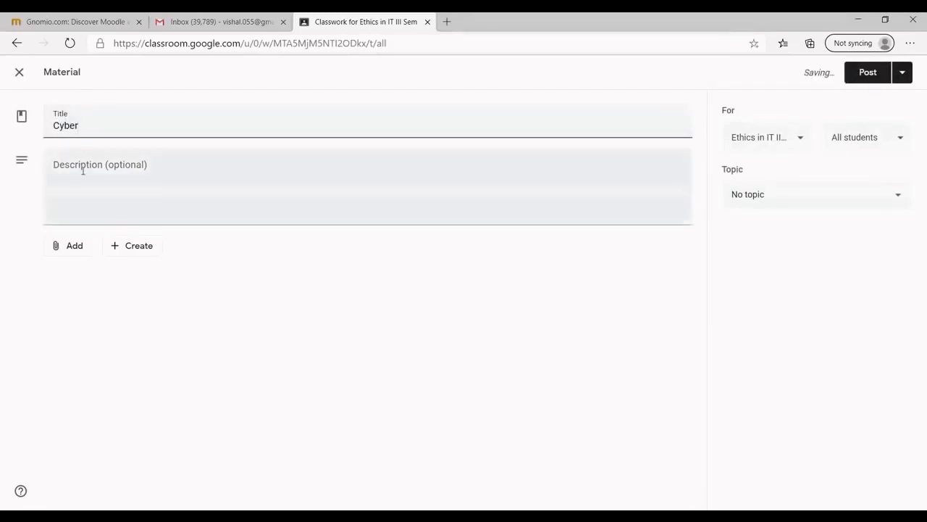
Search YouTube for "Cyber Security" and attach the TEDxFondduLac video "The Five Laws of Cybersecurity" to the material.
{"action": "left_click", "coordinate": [67, 246]}
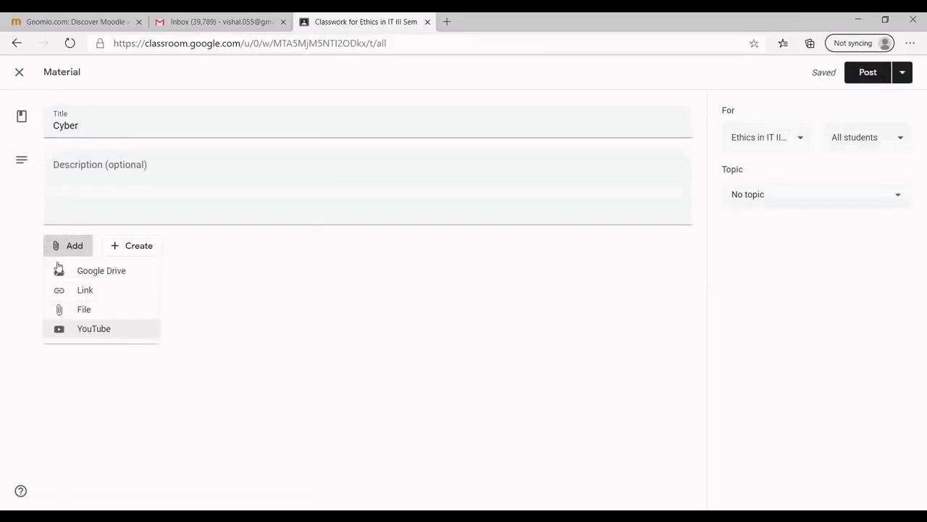
{"action": "left_click", "coordinate": [79, 328]}
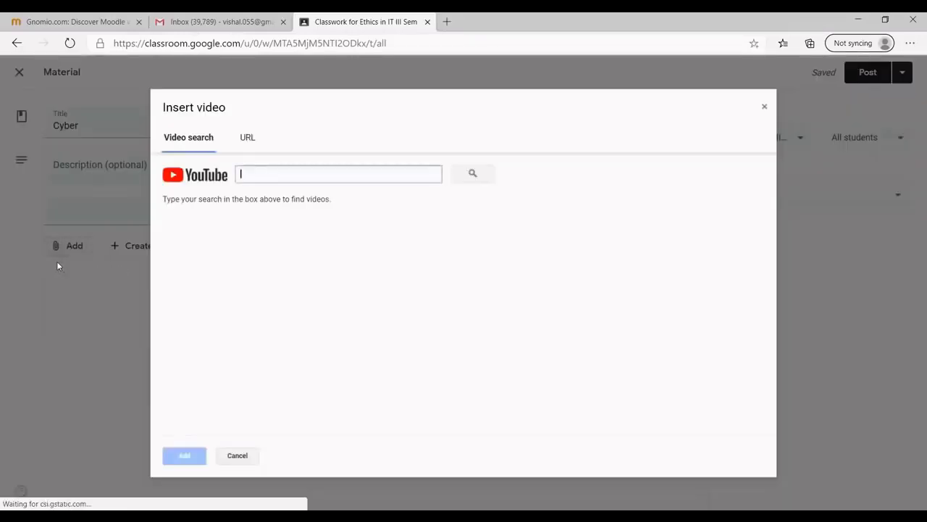
{"action": "left_click", "coordinate": [248, 138]}
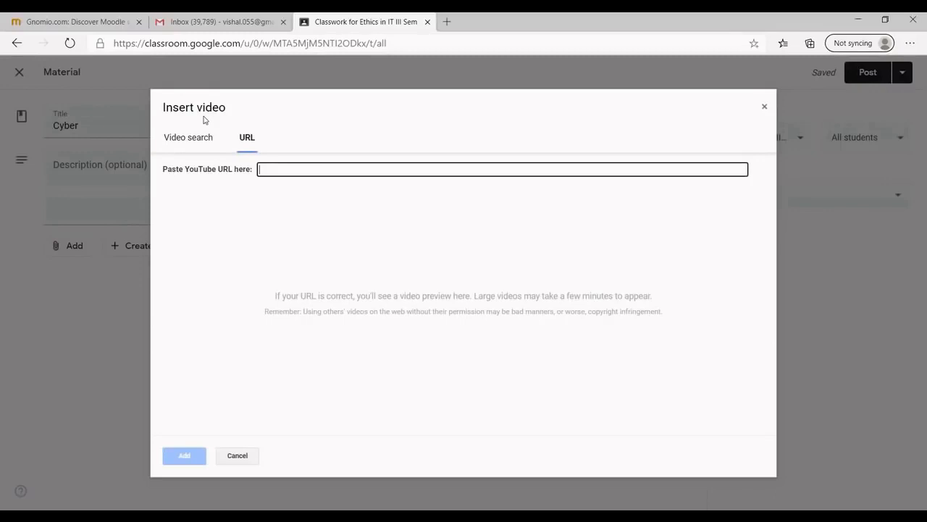
{"action": "left_click", "coordinate": [181, 137]}
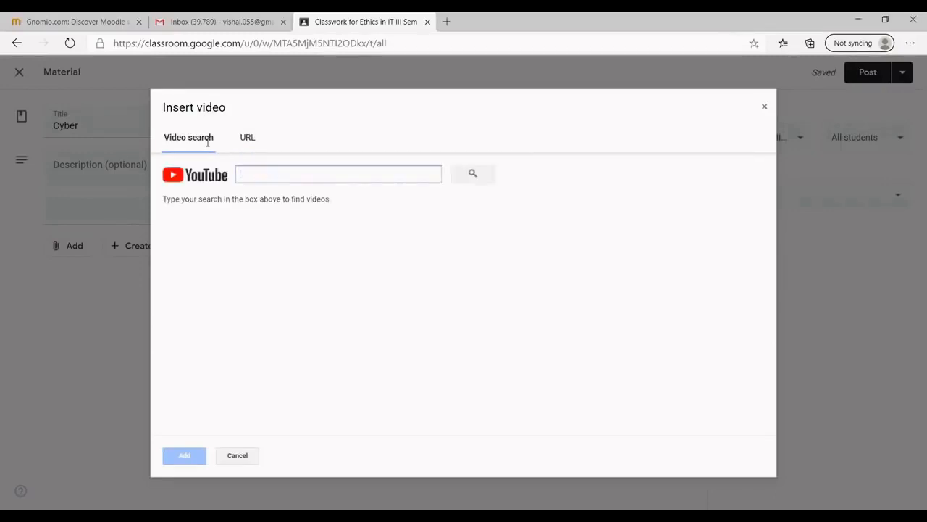
{"action": "type", "text": "Cyber"}
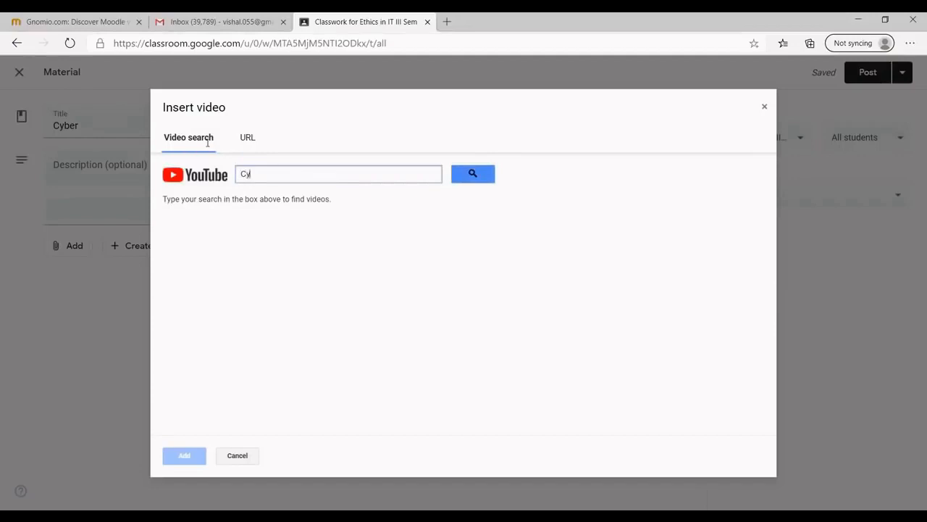
{"action": "type", "text": "Security"}
{"action": "key", "text": "Return"}
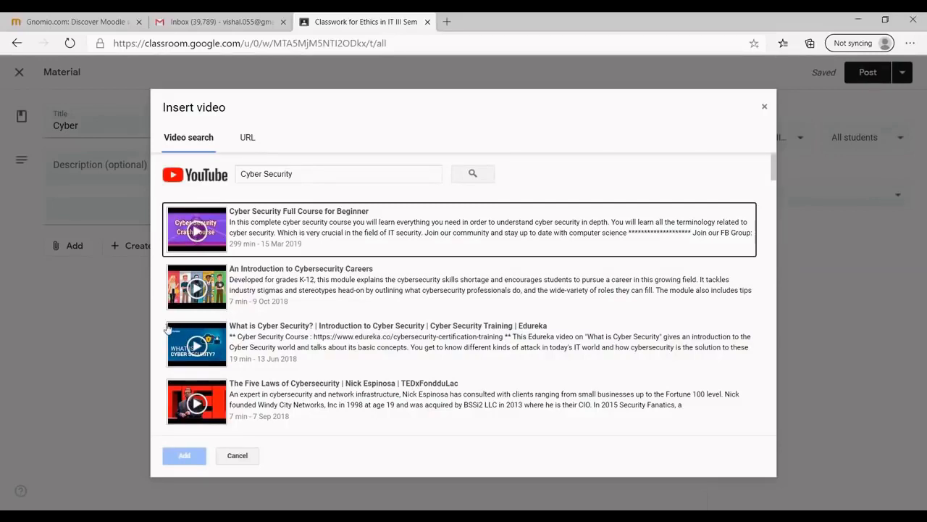
{"action": "left_click", "coordinate": [167, 384]}
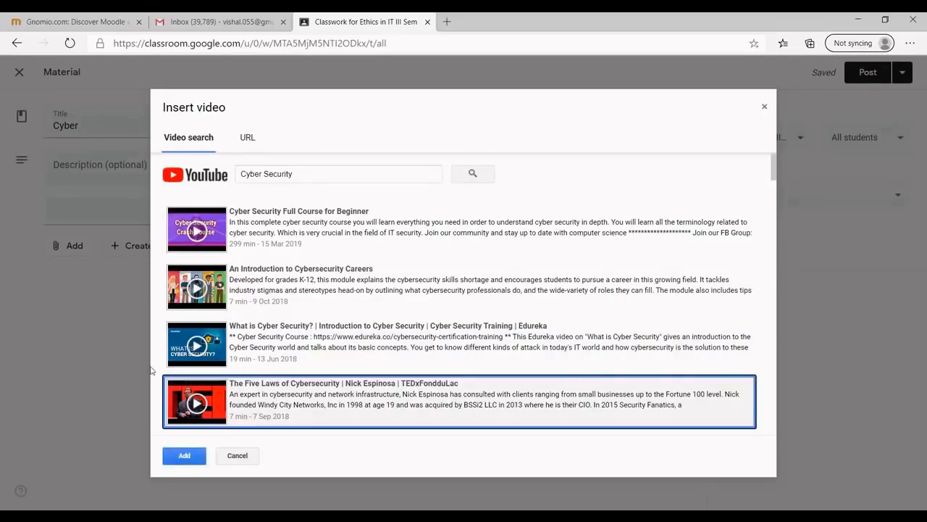
{"action": "key", "text": "Return"}
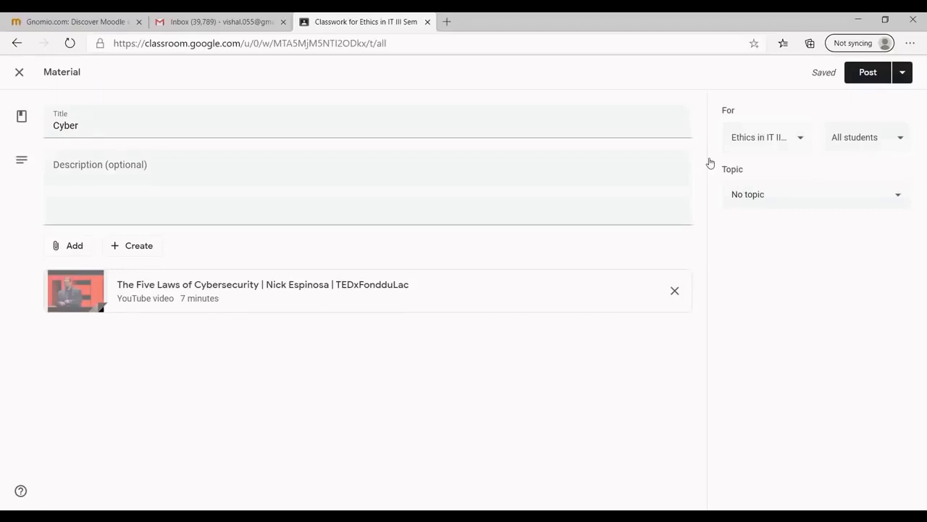
Assign the "Cyber" material to the topic "Unit 1" and check its posting options.
{"action": "left_click", "coordinate": [853, 195]}
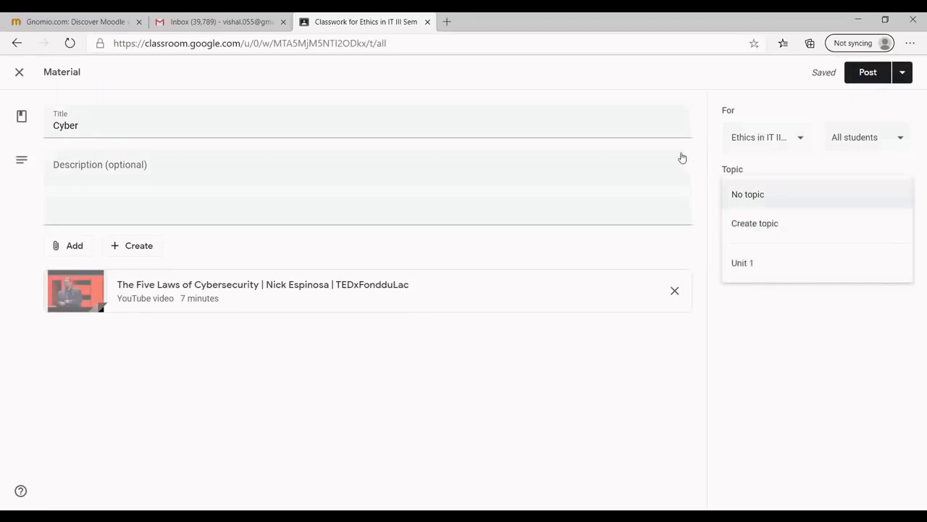
{"action": "left_click", "coordinate": [791, 253]}
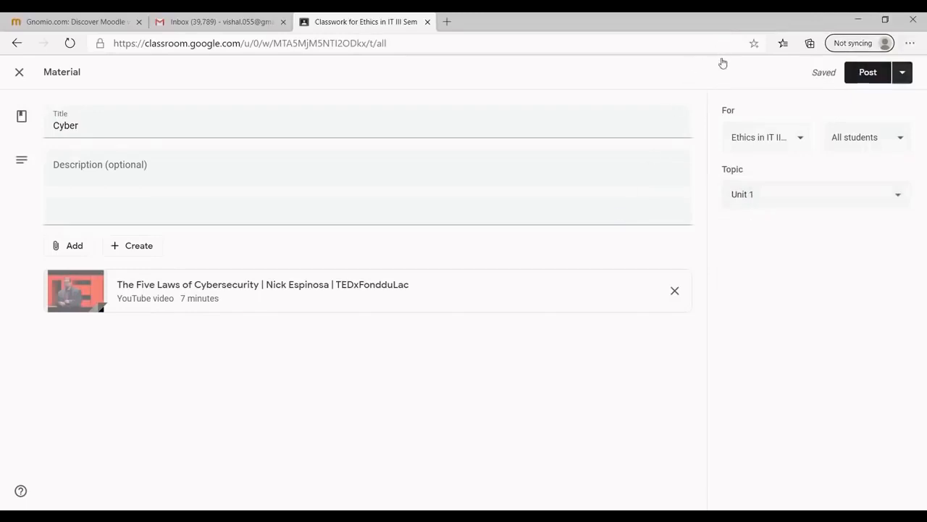
{"action": "left_click", "coordinate": [902, 73]}
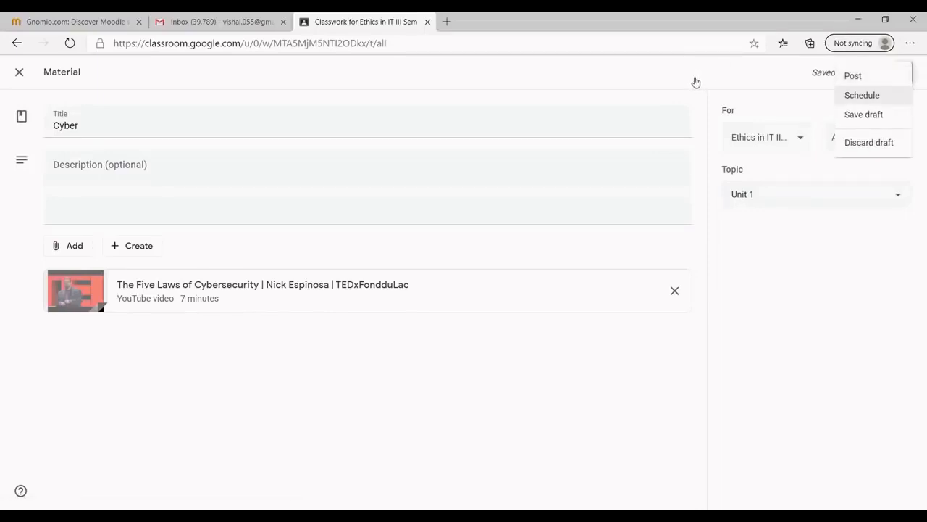
{"action": "left_click", "coordinate": [655, 81]}
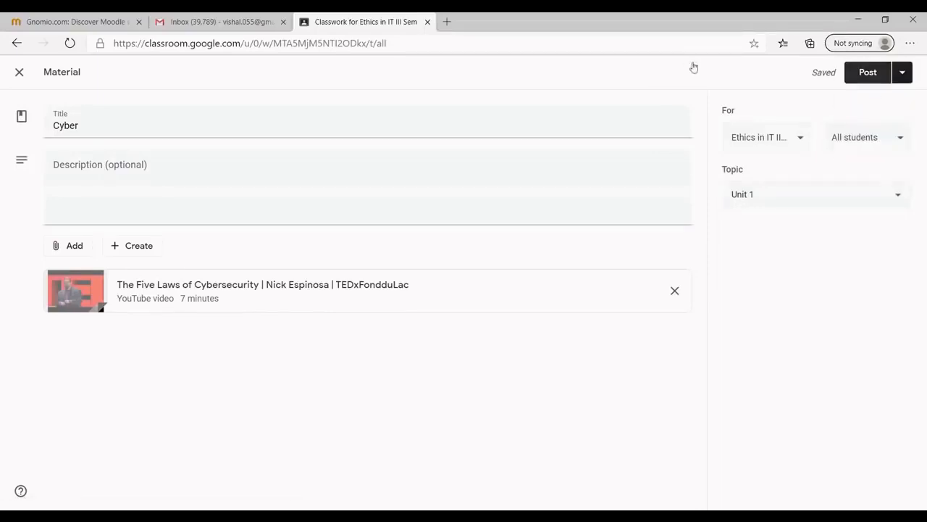
Post the "Cyber" material and expand its entry under Unit 1 to show the attached video.
{"action": "left_click", "coordinate": [868, 73]}
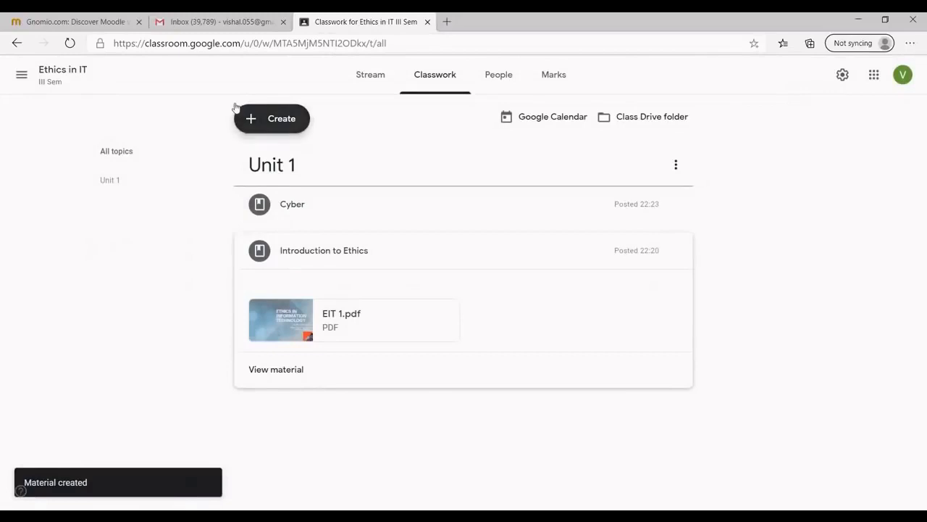
{"action": "left_click", "coordinate": [292, 205]}
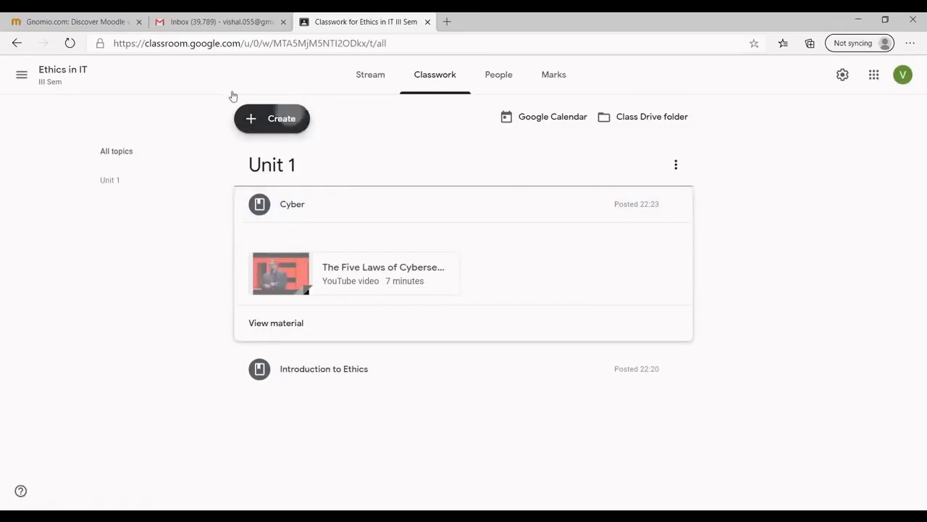
Start a new classwork question titled "What is Ethics ?" and keep its answer type as short answer.
{"action": "left_click", "coordinate": [242, 118]}
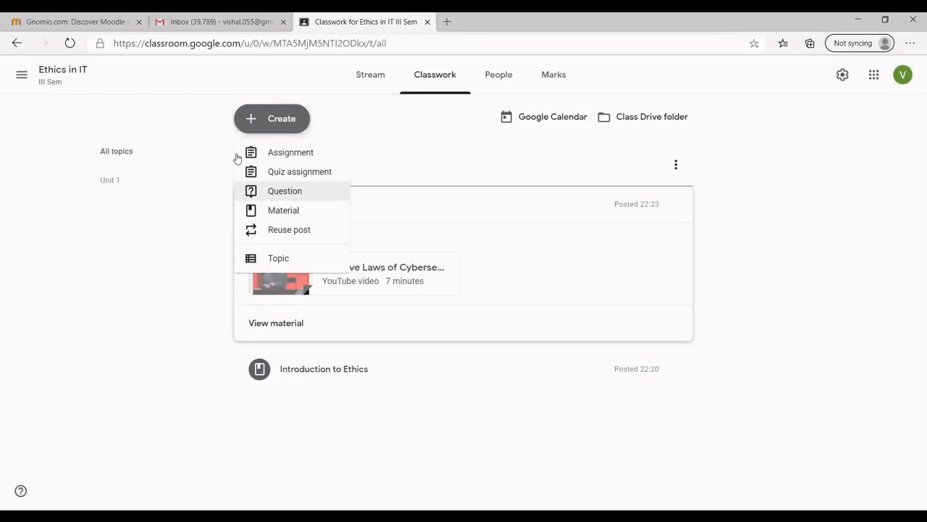
{"action": "left_click", "coordinate": [230, 106]}
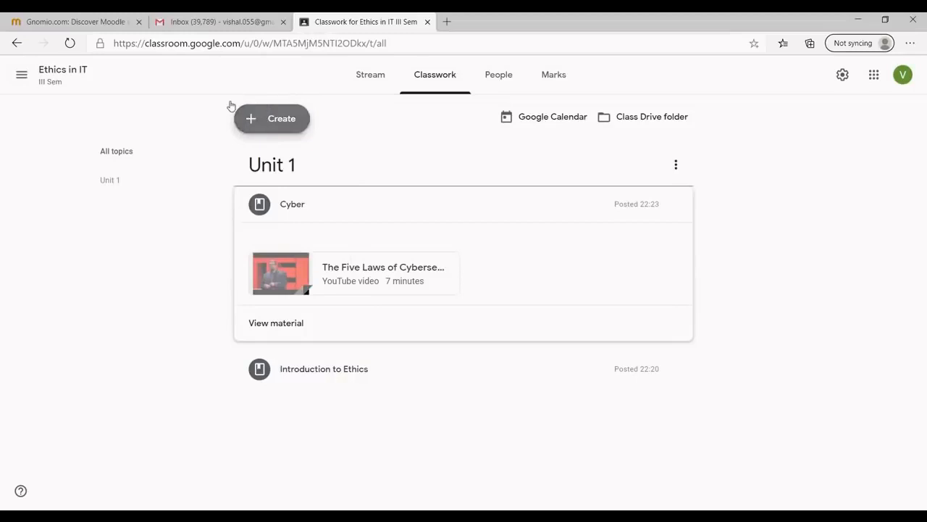
{"action": "left_click", "coordinate": [233, 114]}
{"action": "left_click", "coordinate": [282, 191]}
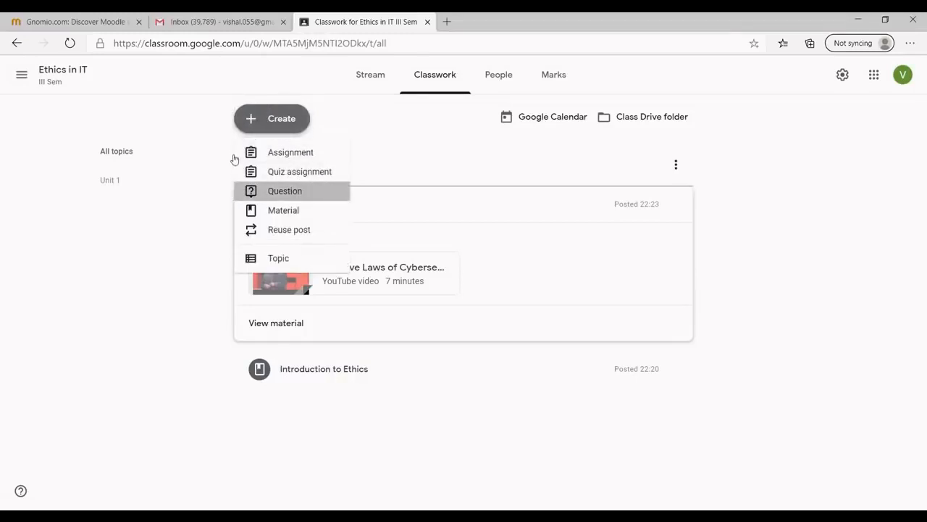
{"action": "type", "text": "What is Ethics ?"}
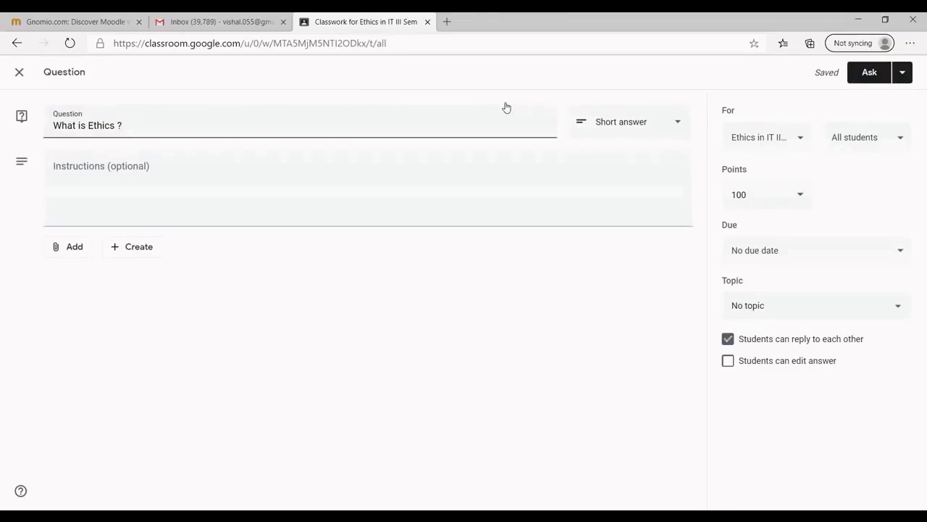
{"action": "left_click", "coordinate": [631, 125]}
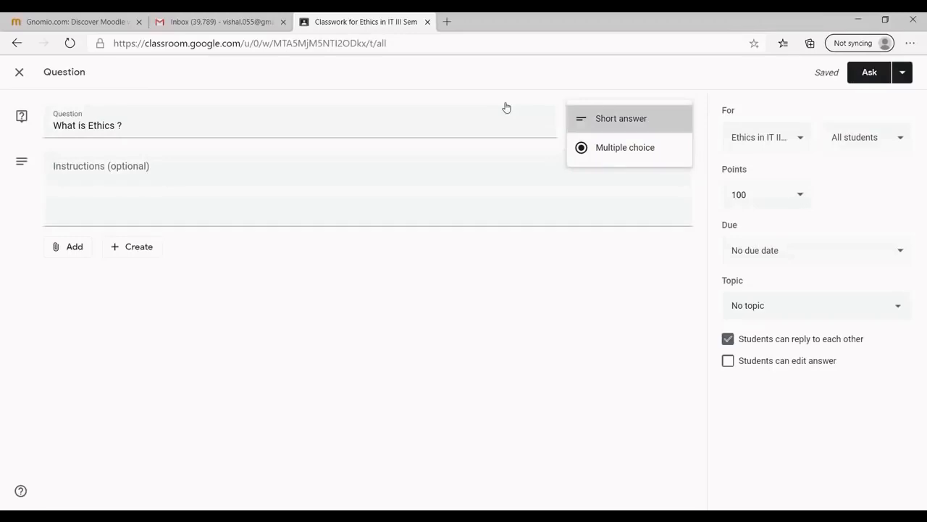
{"action": "left_click", "coordinate": [506, 108]}
Set the question's points to 10 and check its student and class selection, keeping all students of Ethics in IT.
{"action": "left_click", "coordinate": [761, 194]}
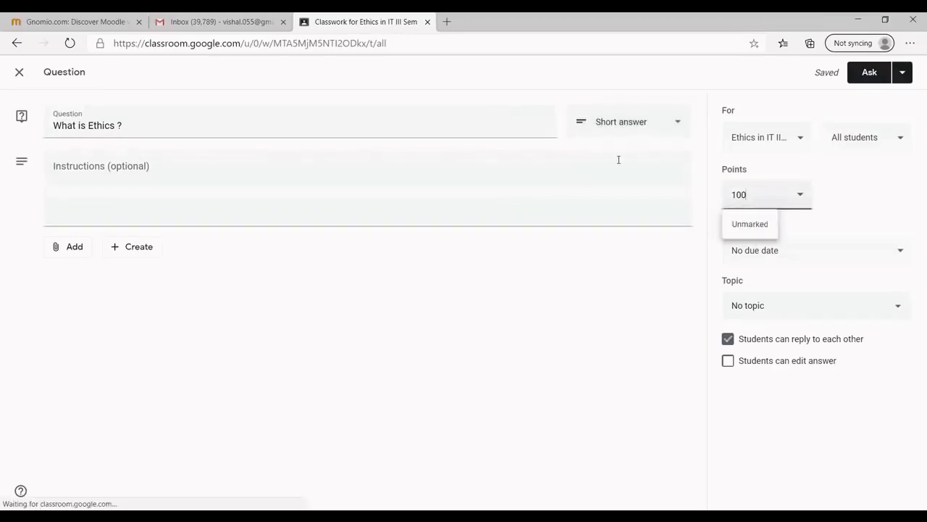
{"action": "key", "text": "BackSpace"}
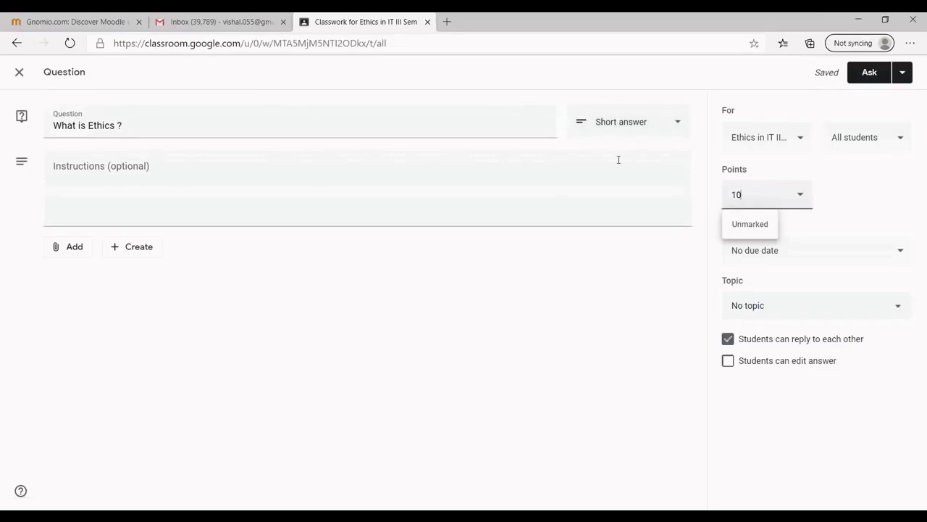
{"action": "left_click", "coordinate": [695, 149]}
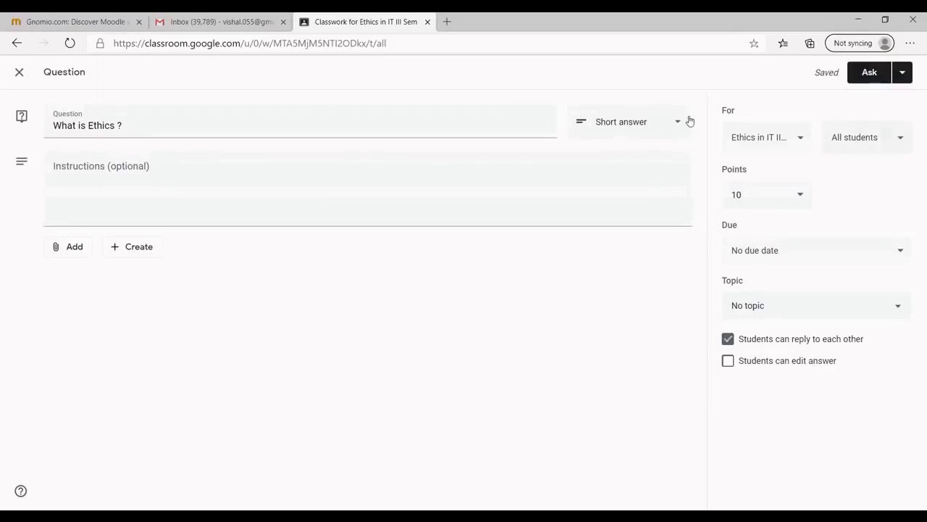
{"action": "left_click", "coordinate": [867, 138]}
{"action": "left_click", "coordinate": [867, 138]}
{"action": "left_click", "coordinate": [767, 137]}
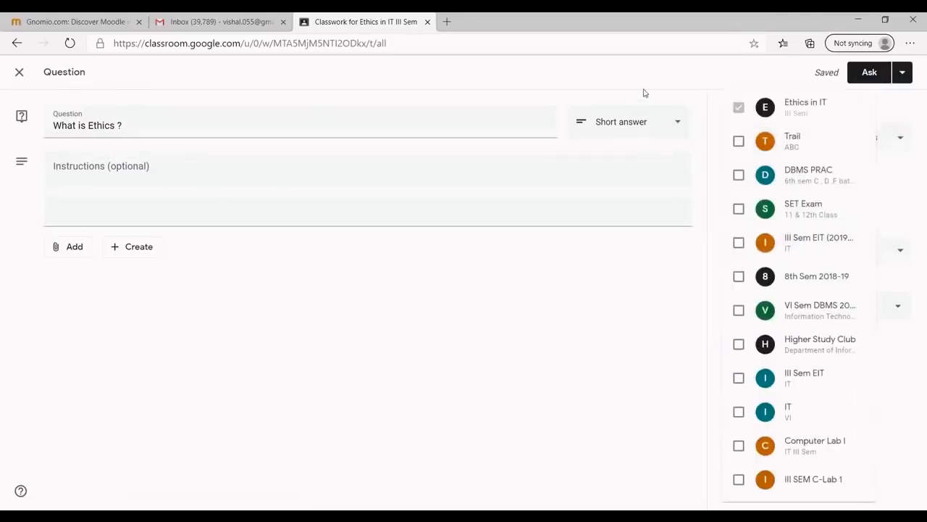
{"action": "left_click", "coordinate": [724, 87]}
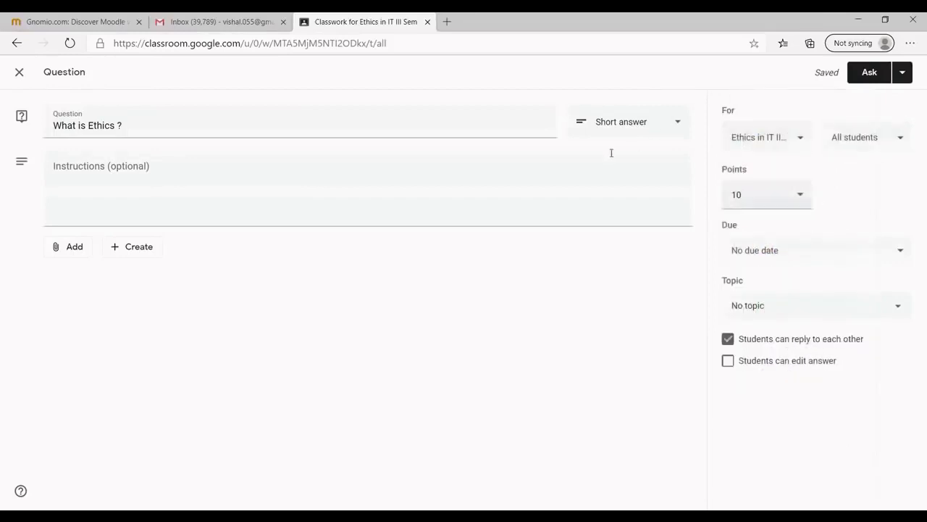
Set the question's due date to 6 Jun 2020.
{"action": "left_click", "coordinate": [763, 252]}
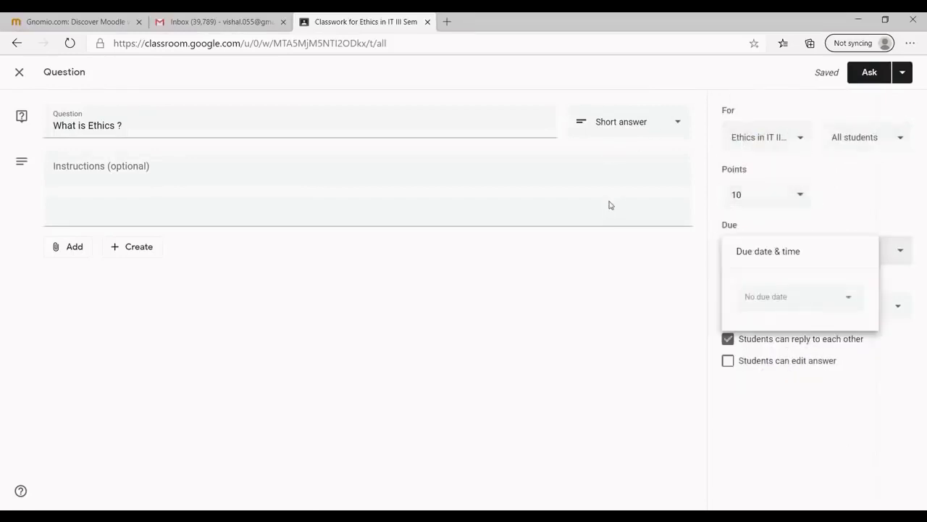
{"action": "left_click", "coordinate": [797, 297]}
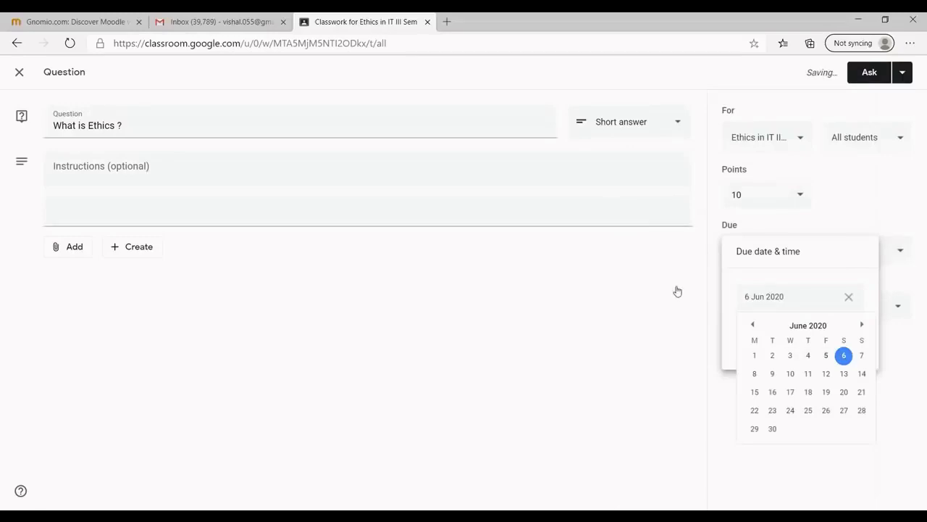
{"action": "left_click", "coordinate": [844, 356]}
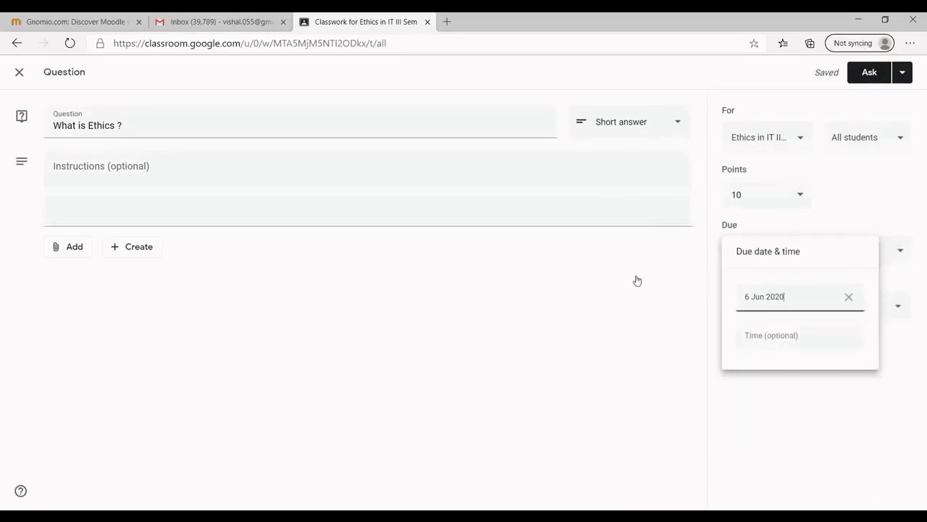
{"action": "left_click", "coordinate": [796, 341]}
{"action": "left_click", "coordinate": [612, 326]}
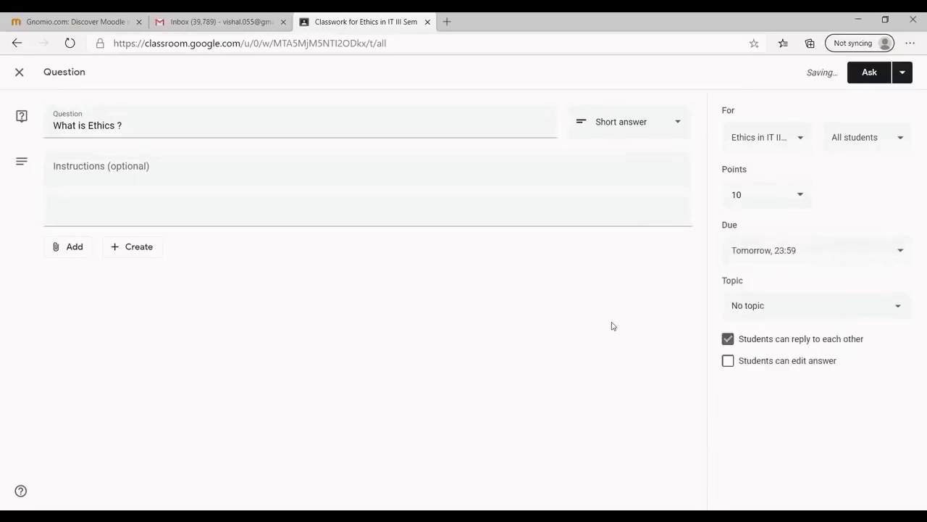
Assign the question to the topic "Unit 1" and post it to the class immediately.
{"action": "left_click", "coordinate": [768, 308]}
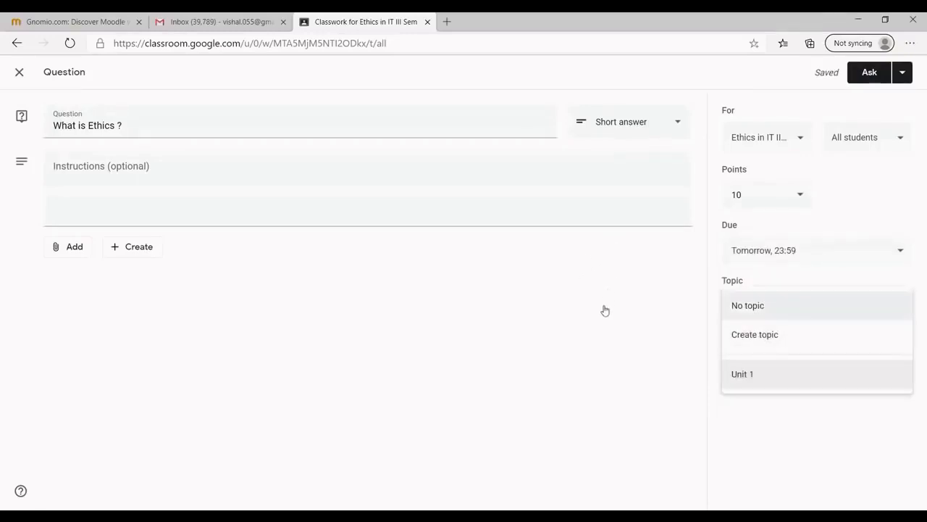
{"action": "left_click", "coordinate": [768, 374]}
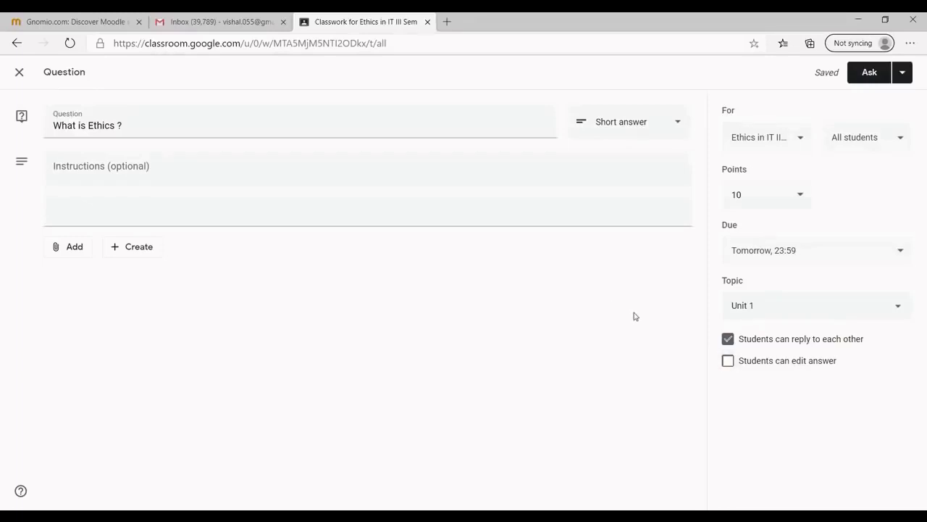
{"action": "left_click", "coordinate": [902, 73]}
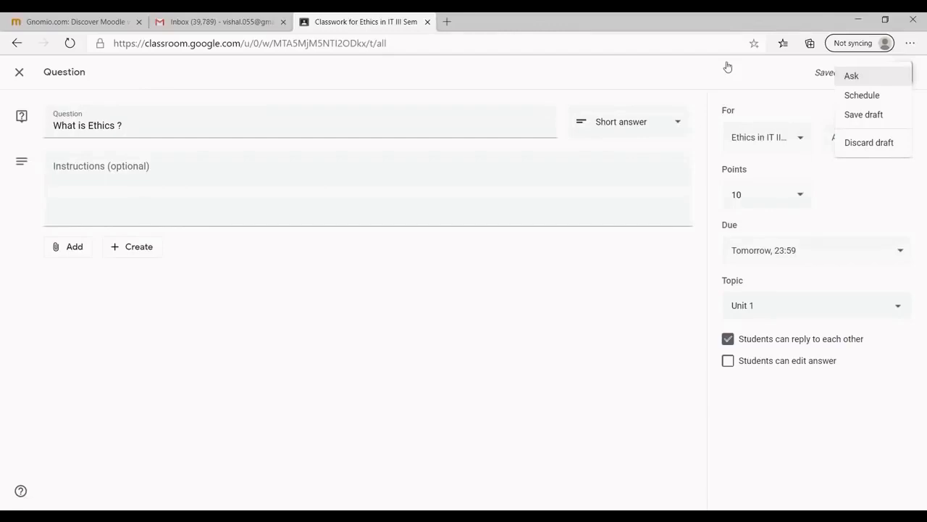
{"action": "left_click", "coordinate": [625, 79]}
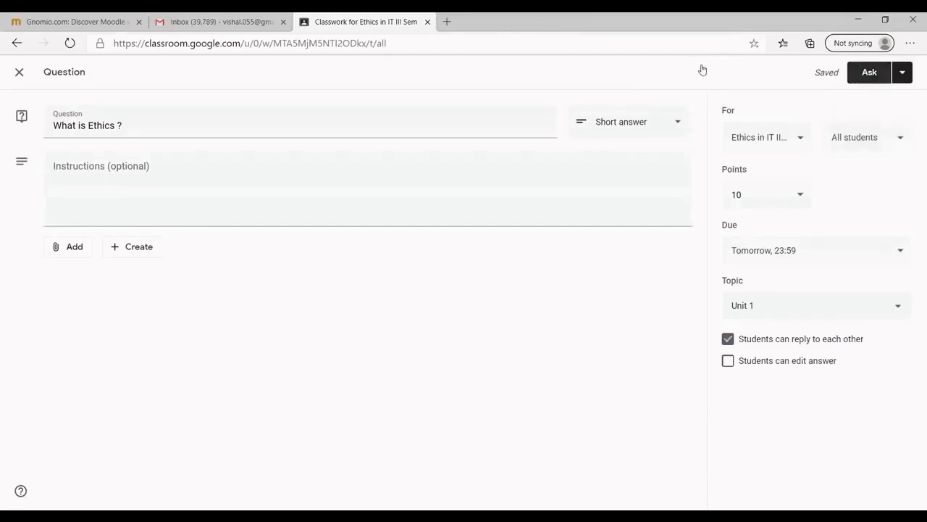
{"action": "left_click", "coordinate": [870, 71]}
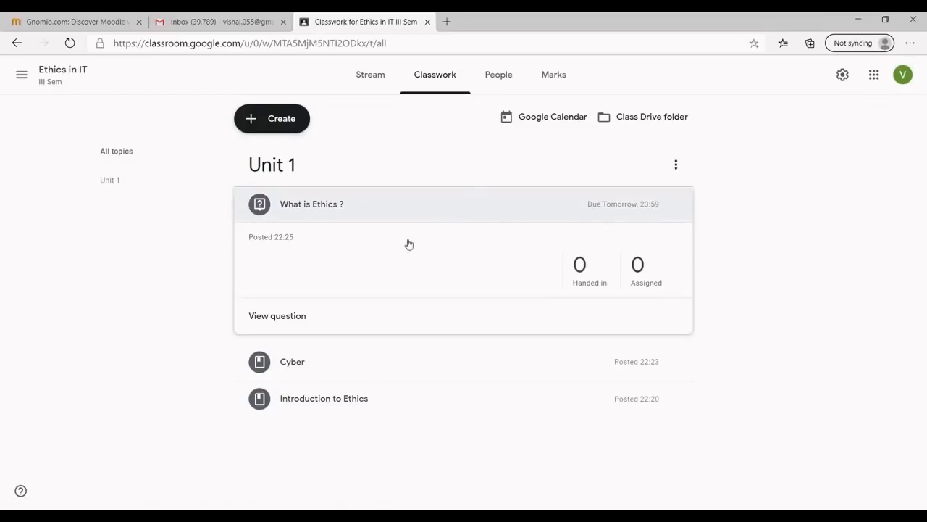
Start a new quiz assignment in the classwork and title it "Online Quiz".
{"action": "left_click", "coordinate": [223, 103]}
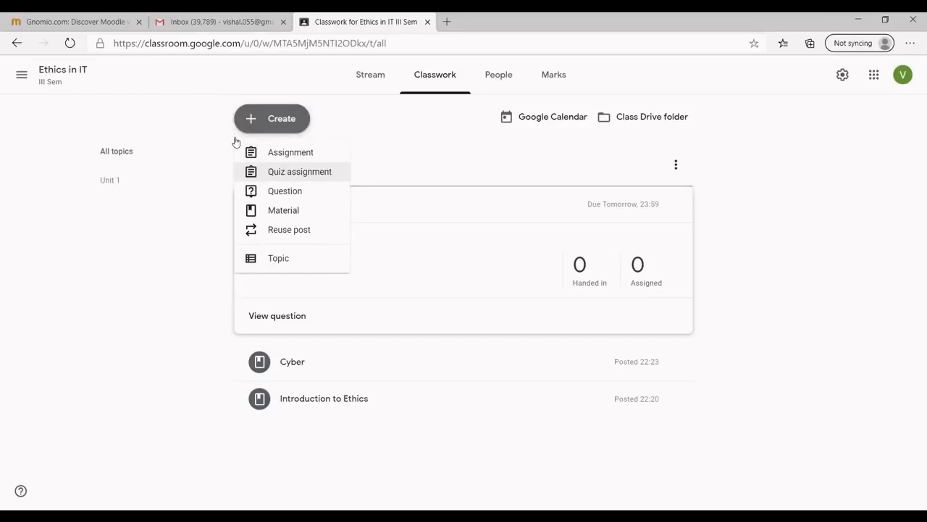
{"action": "left_click", "coordinate": [294, 172]}
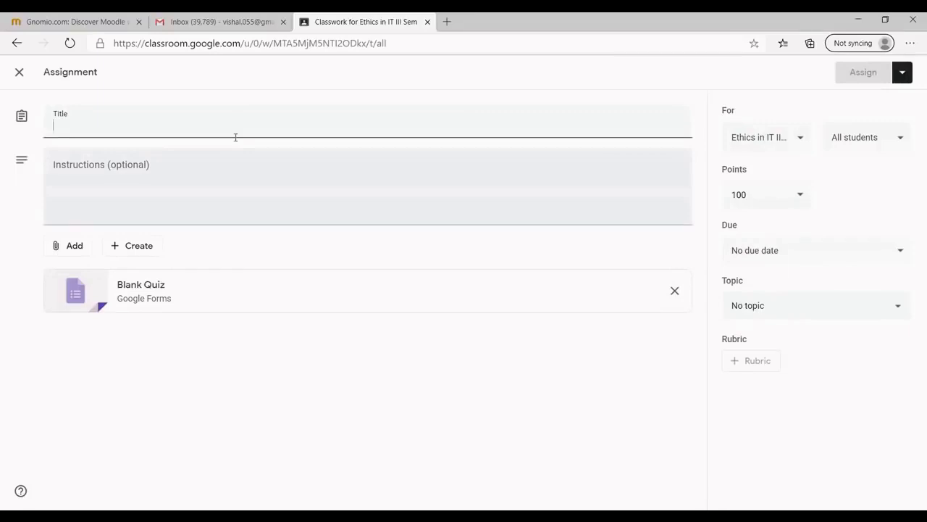
{"action": "type", "text": "Onli"}
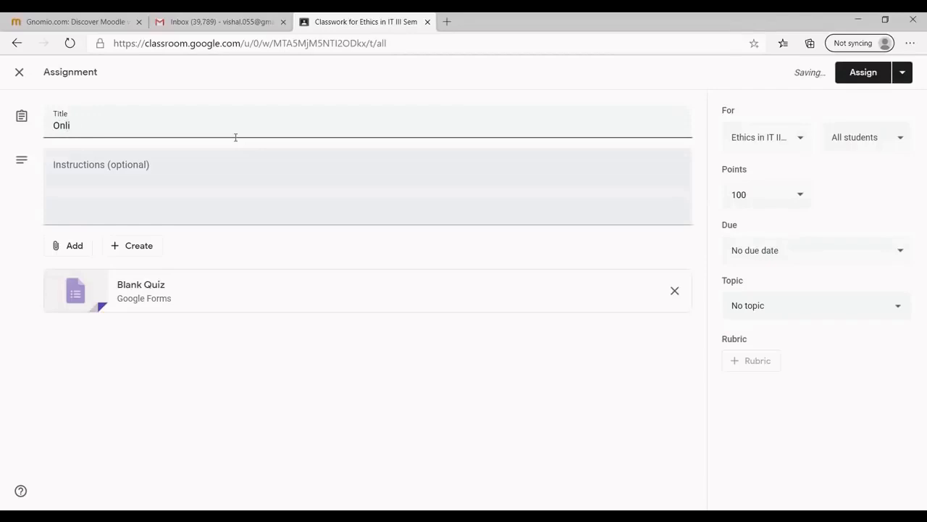
{"action": "type", "text": "ne Quiz"}
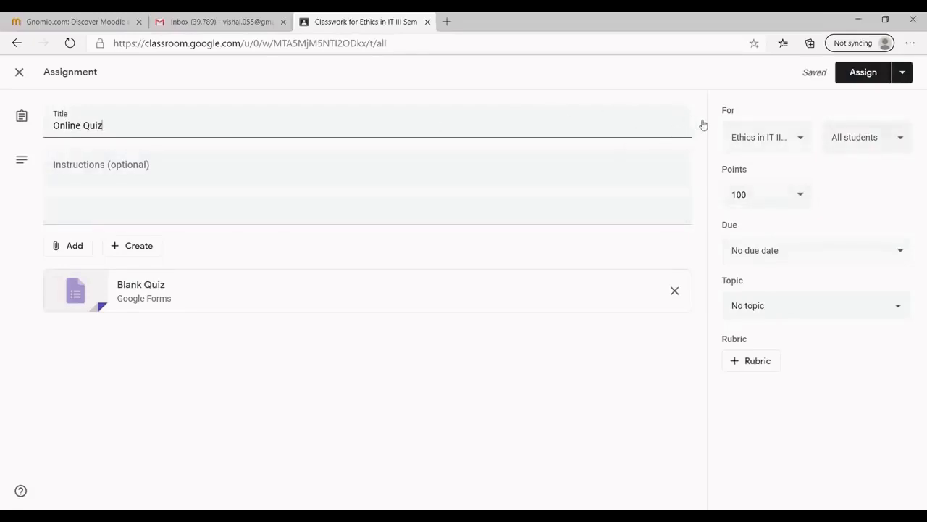
Keep the quiz assigned to all students, set its points to 10 and its topic to "Unit 1".
{"action": "left_click", "coordinate": [867, 138]}
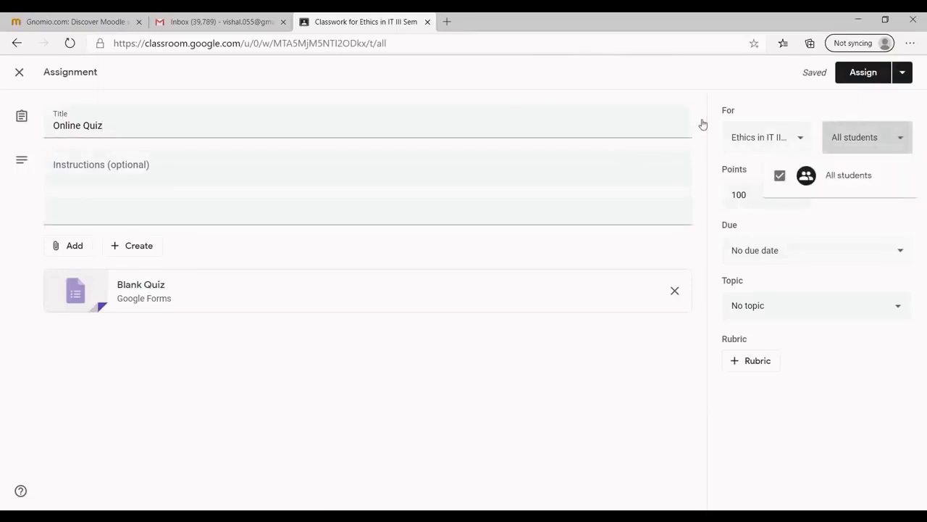
{"action": "left_click", "coordinate": [868, 138]}
{"action": "left_click", "coordinate": [772, 198]}
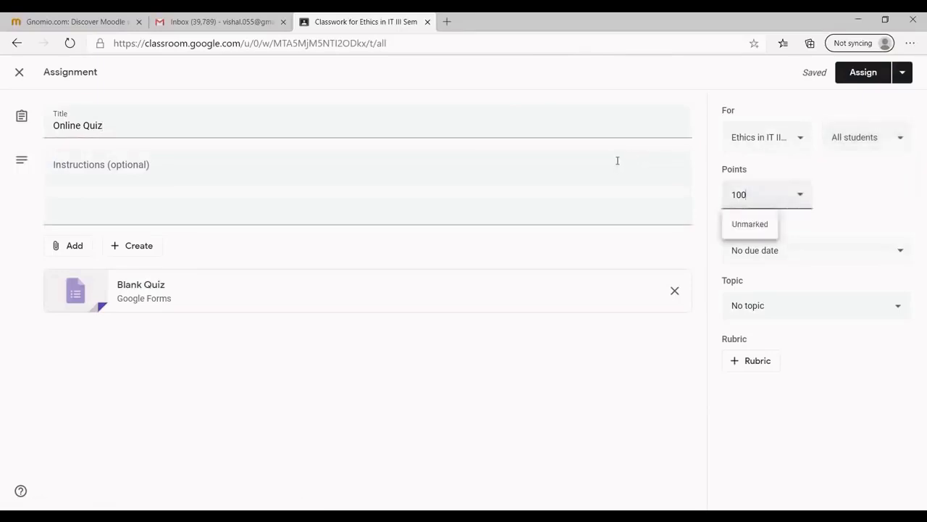
{"action": "key", "text": "BackSpace"}
{"action": "left_click", "coordinate": [704, 169]}
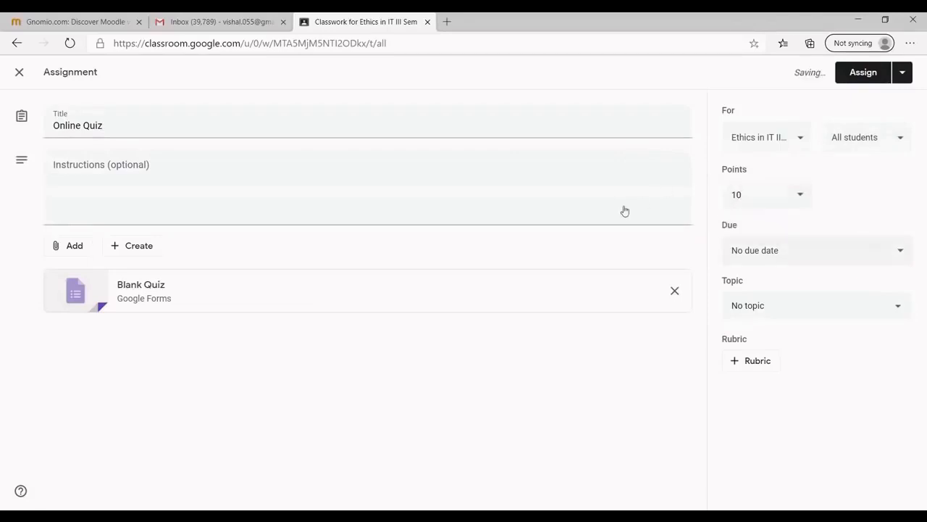
{"action": "left_click", "coordinate": [769, 305]}
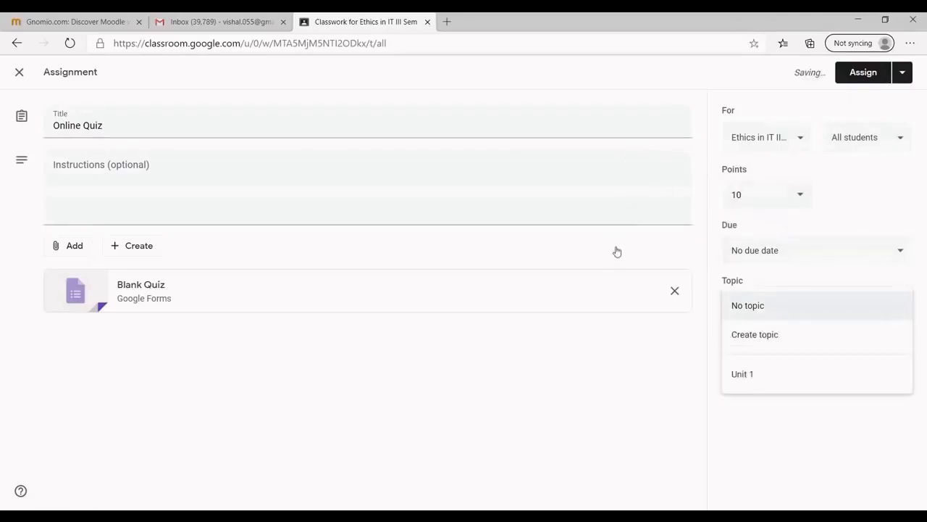
{"action": "left_click", "coordinate": [769, 374]}
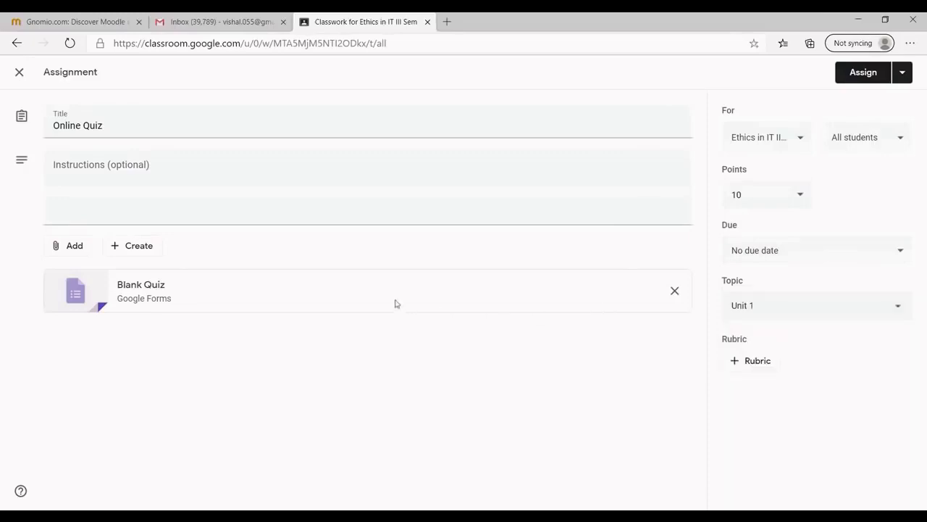
Open the attached Blank Quiz form in Google Forms and change its title to "Online Quiz".
{"action": "left_click", "coordinate": [105, 237]}
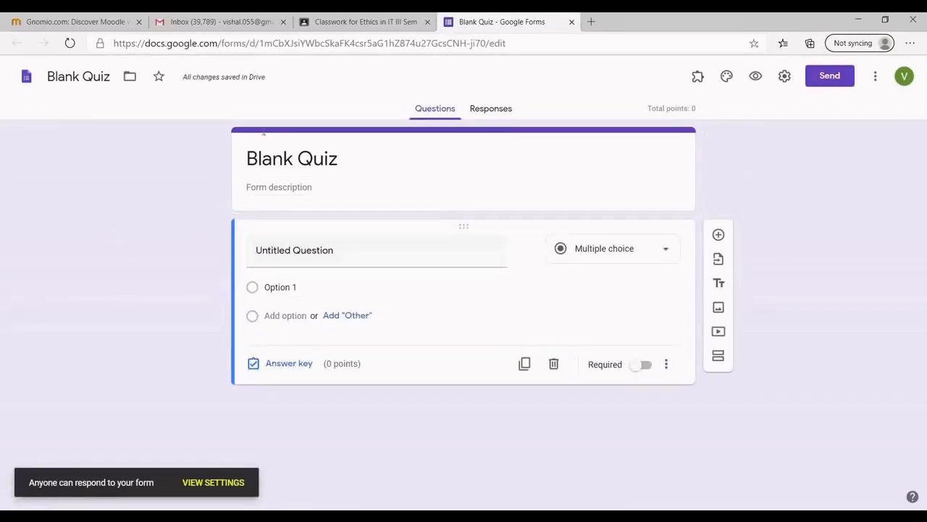
{"action": "left_click", "coordinate": [270, 131]}
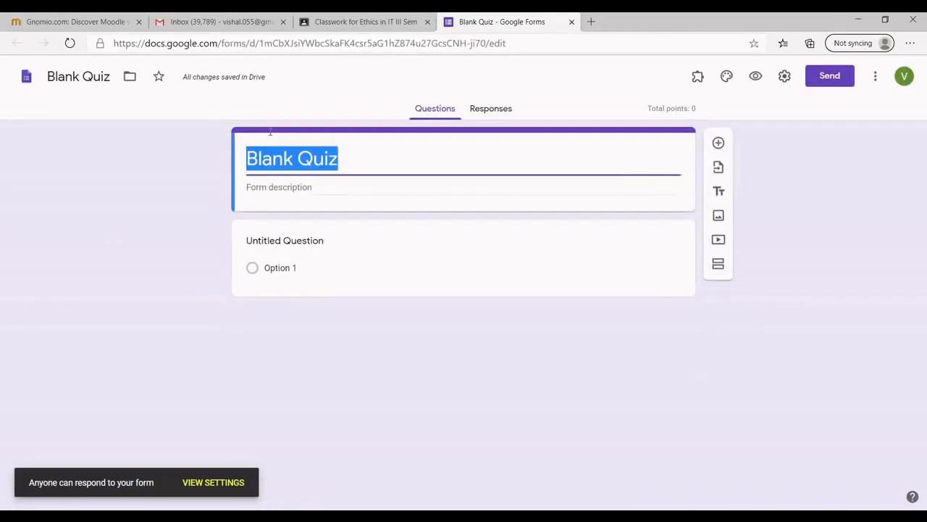
{"action": "type", "text": "Online "}
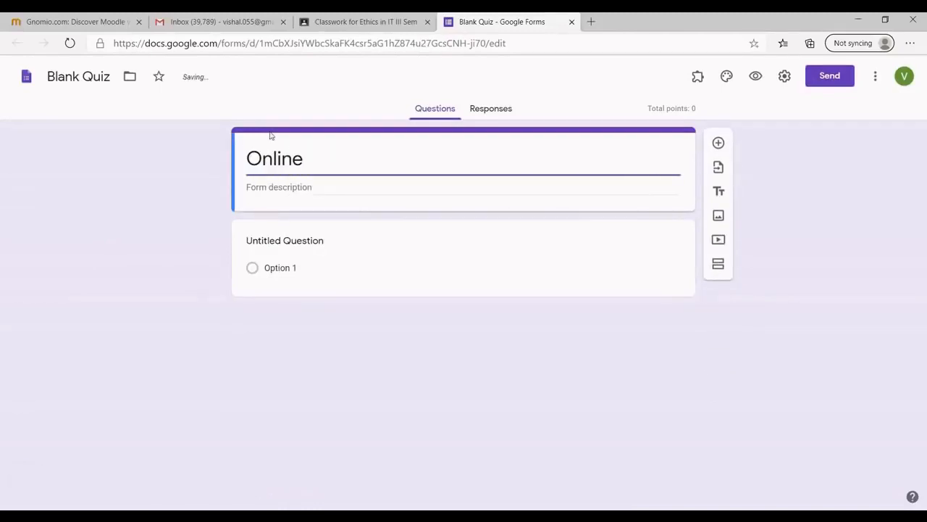
{"action": "type", "text": "Quiz"}
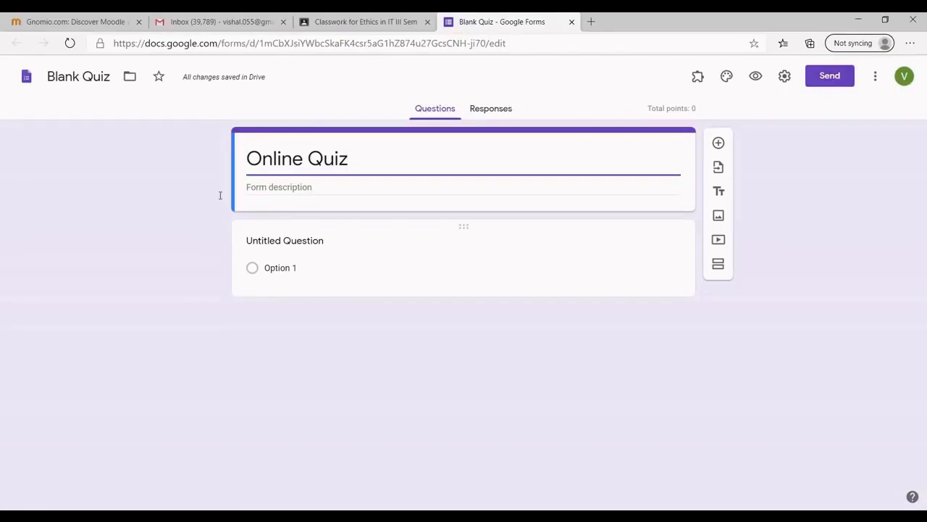
{"action": "key", "text": "Return"}
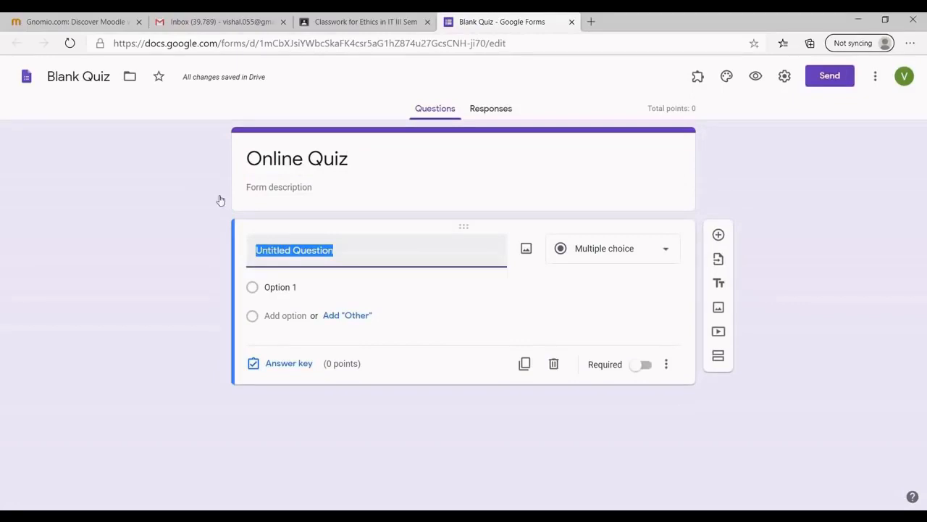
Word the first question as "What is your Name ?", change it to a short answer and make it required.
{"action": "type", "text": "What is "}
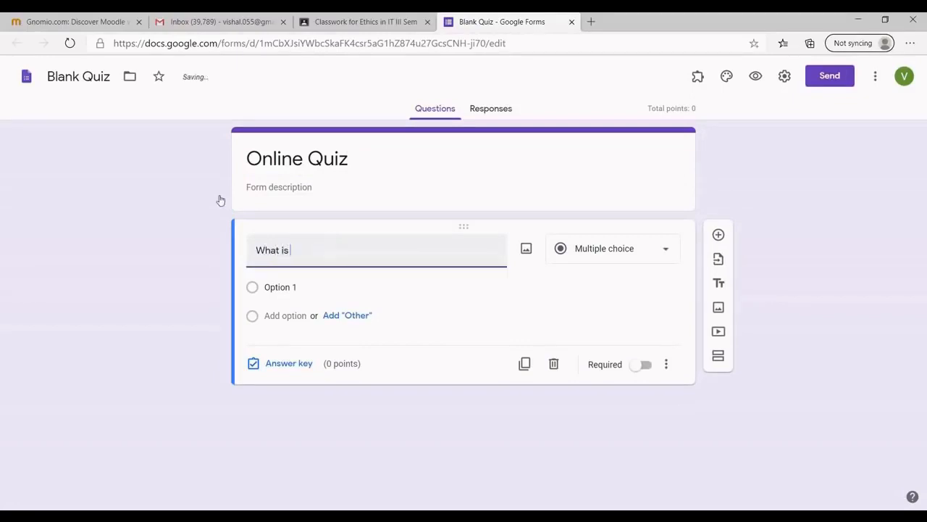
{"action": "type", "text": "your Name ?"}
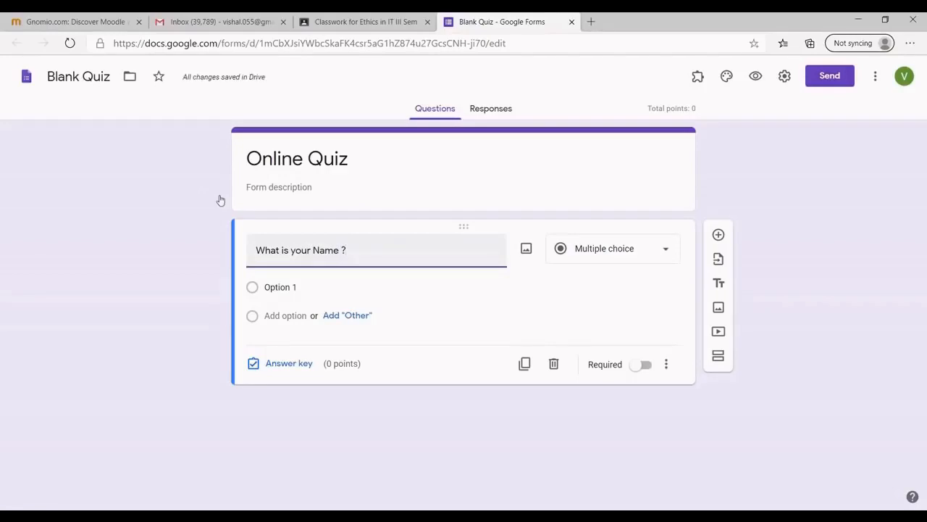
{"action": "left_click", "coordinate": [616, 254]}
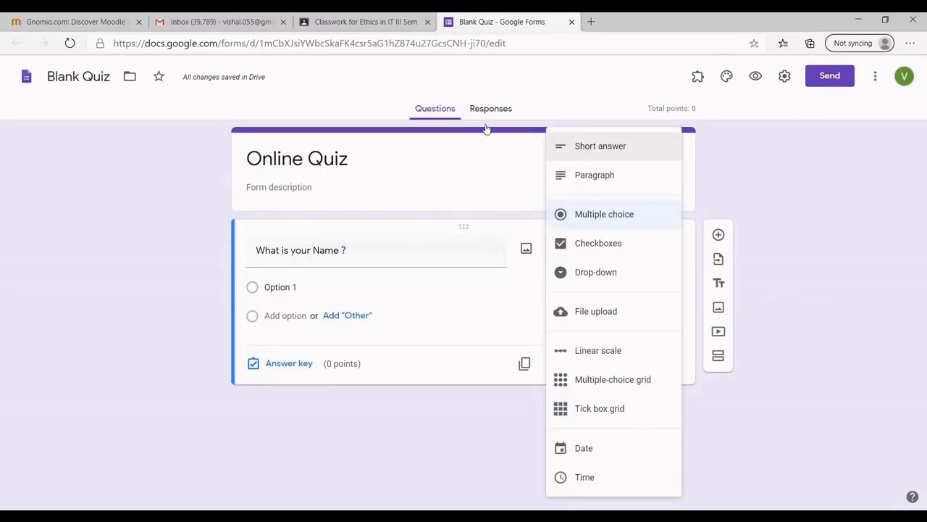
{"action": "left_click", "coordinate": [601, 145]}
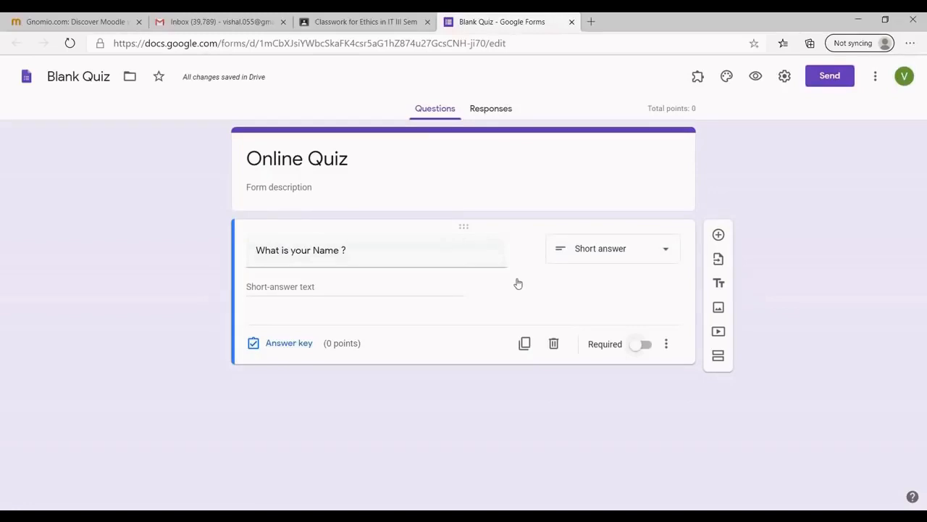
{"action": "left_click", "coordinate": [641, 344]}
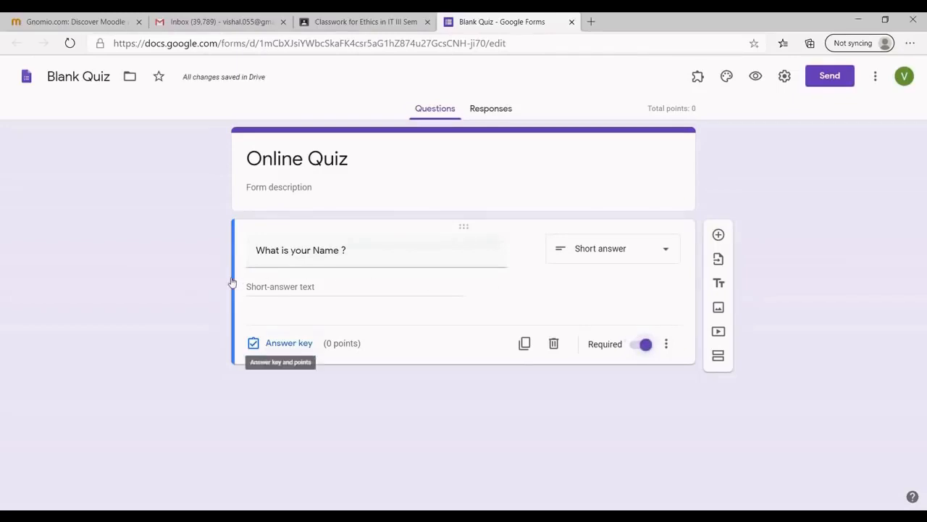
Set the "What is your Name ?" question to 1 point in its answer key.
{"action": "left_click", "coordinate": [289, 343]}
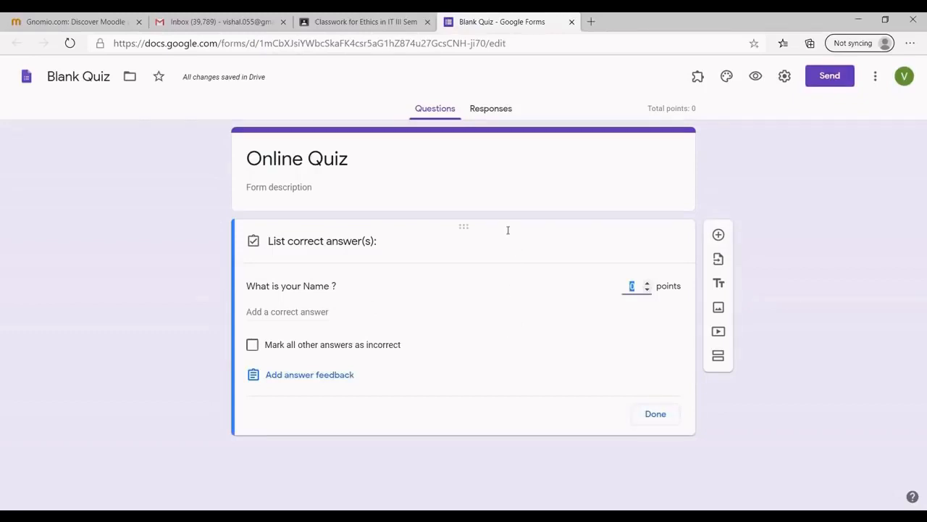
{"action": "type", "text": "1"}
{"action": "left_click", "coordinate": [514, 274]}
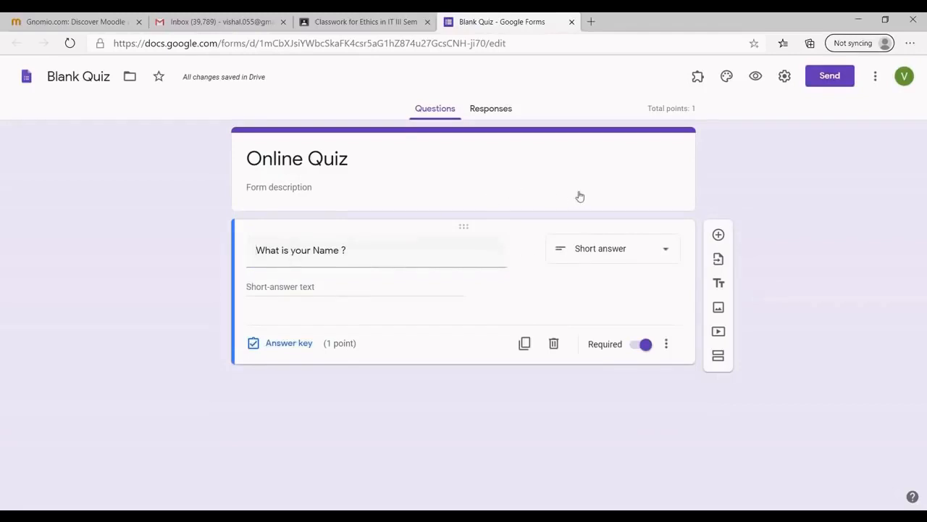
Add a short-answer question worded "Name the Image" below the first one.
{"action": "left_click", "coordinate": [718, 234]}
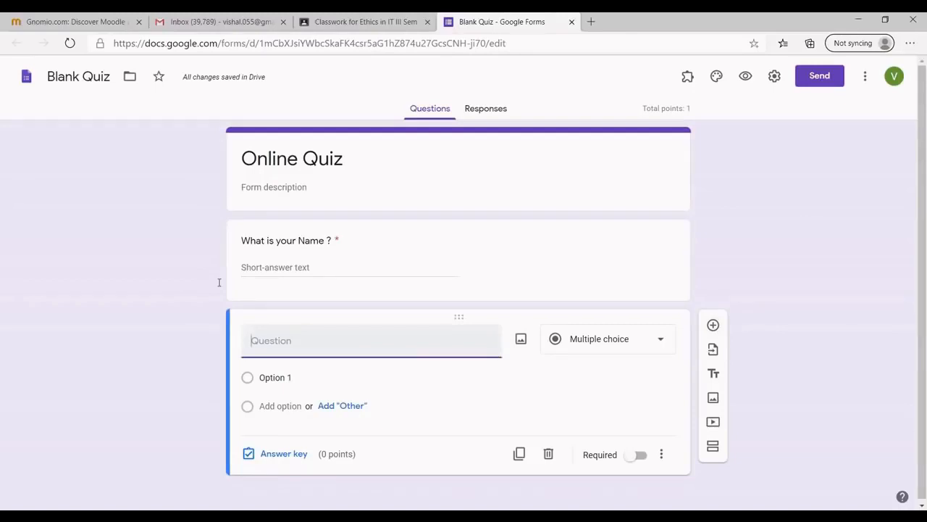
{"action": "type", "text": "Name the Image"}
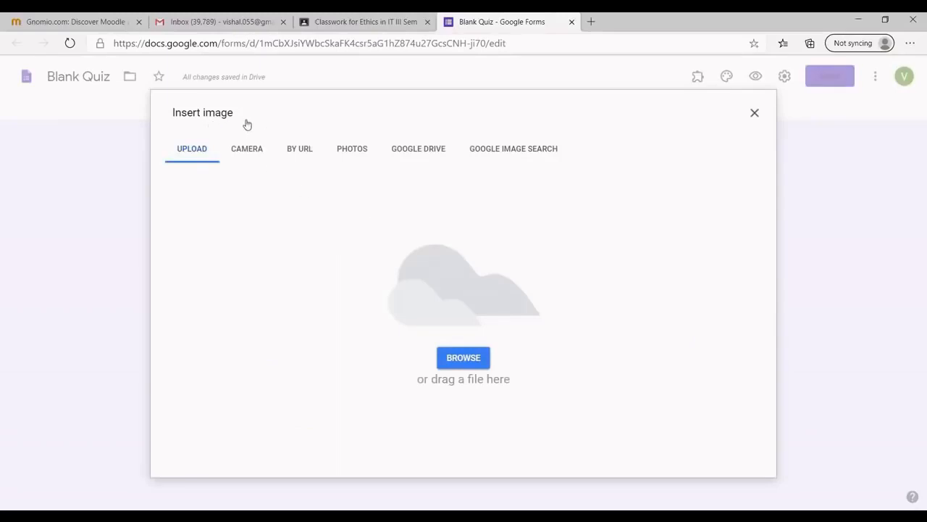
Search Google images for "sachin tendulkar" and insert the first result below the "Name the Image" question.
{"action": "left_click", "coordinate": [300, 149]}
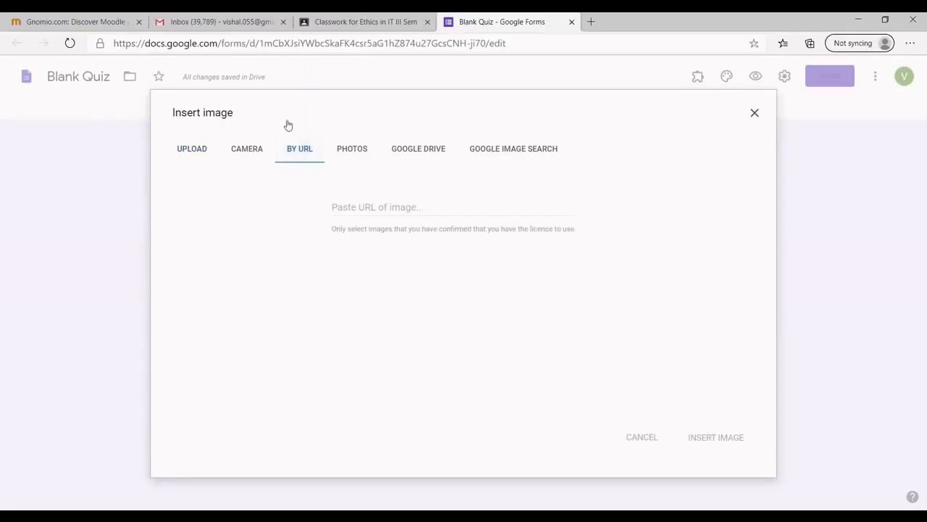
{"action": "left_click", "coordinate": [513, 149]}
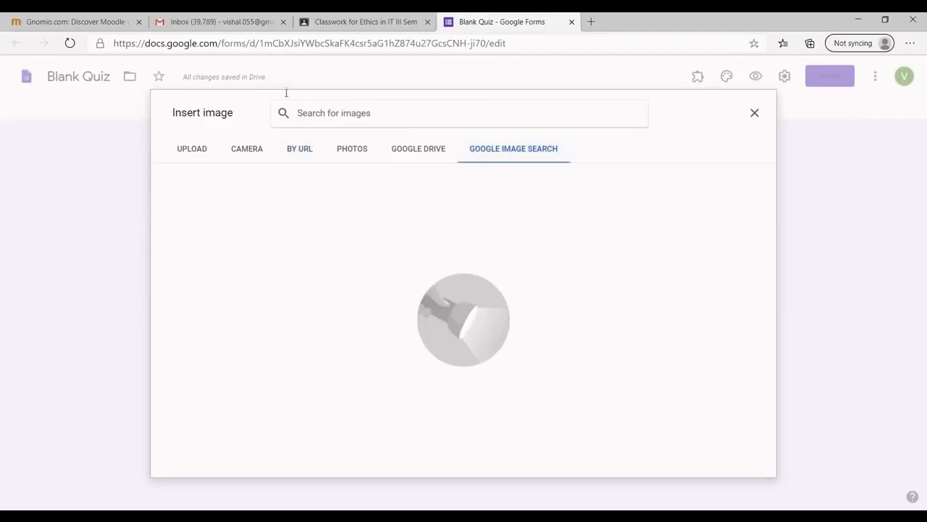
{"action": "type", "text": "Sachi"}
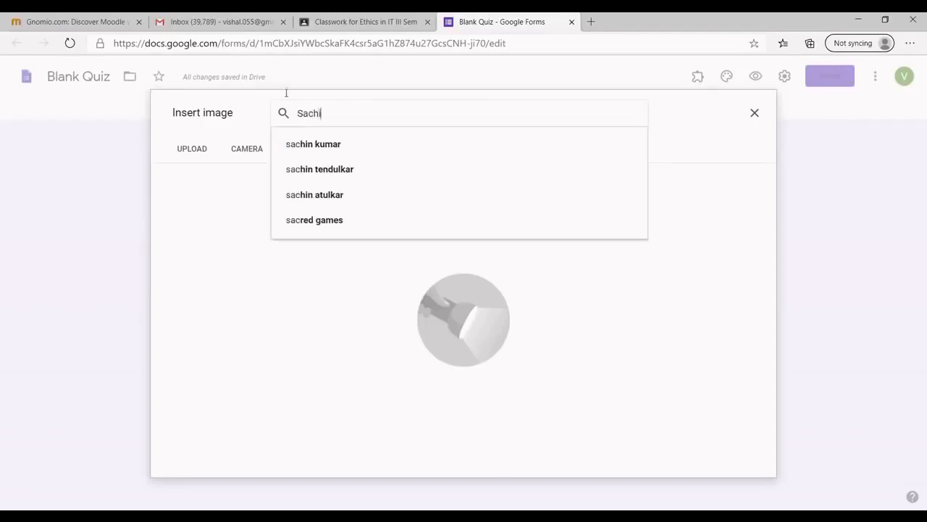
{"action": "type", "text": "n"}
{"action": "key", "text": "Down"}
{"action": "key", "text": "Down"}
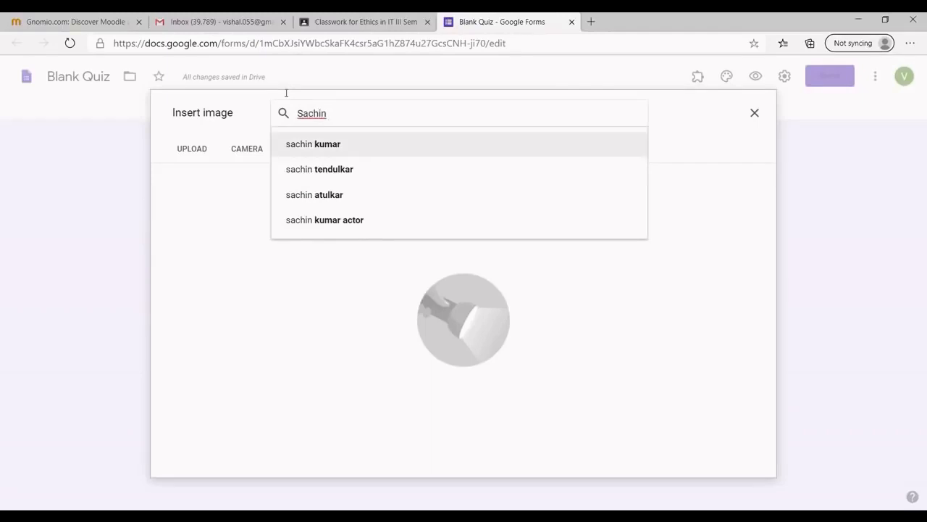
{"action": "key", "text": "Return"}
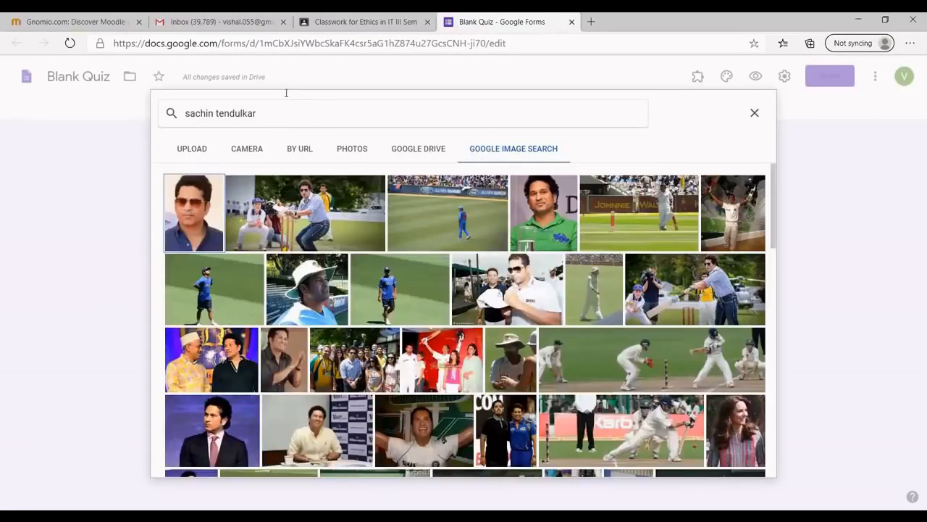
{"action": "left_click", "coordinate": [156, 182]}
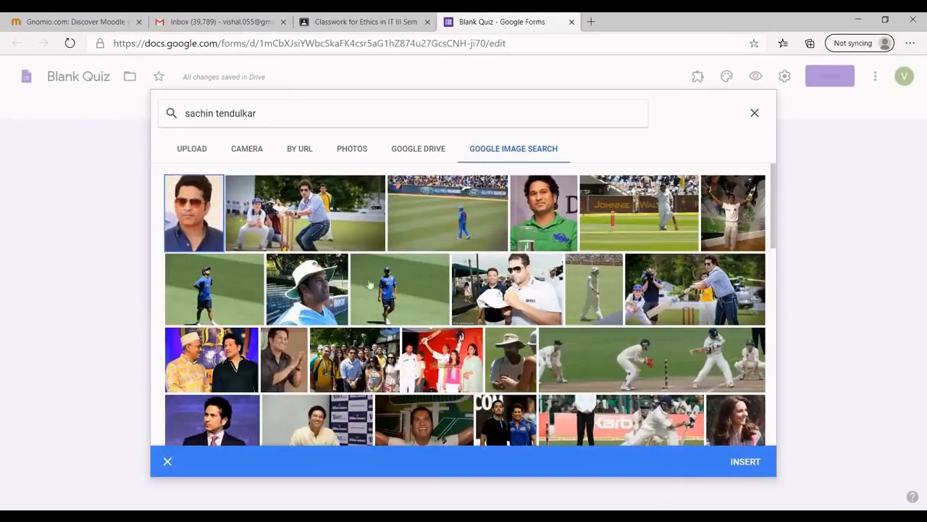
{"action": "key", "text": "Return"}
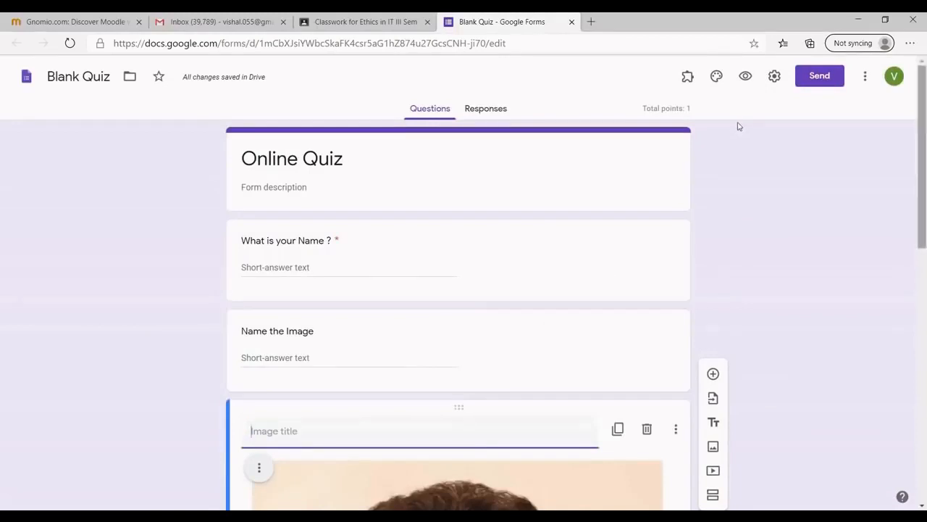
Title the inserted image "Guess Me ???".
{"action": "scroll", "coordinate": [736, 207], "scroll_direction": "down", "scroll_amount": 5}
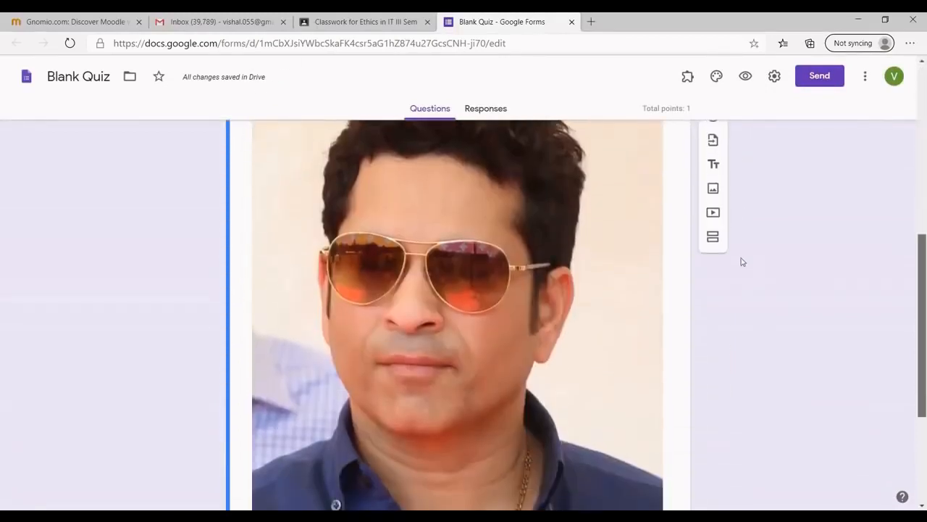
{"action": "scroll", "coordinate": [741, 262], "scroll_direction": "down", "scroll_amount": 4}
{"action": "scroll", "coordinate": [741, 343], "scroll_direction": "up", "scroll_amount": 3}
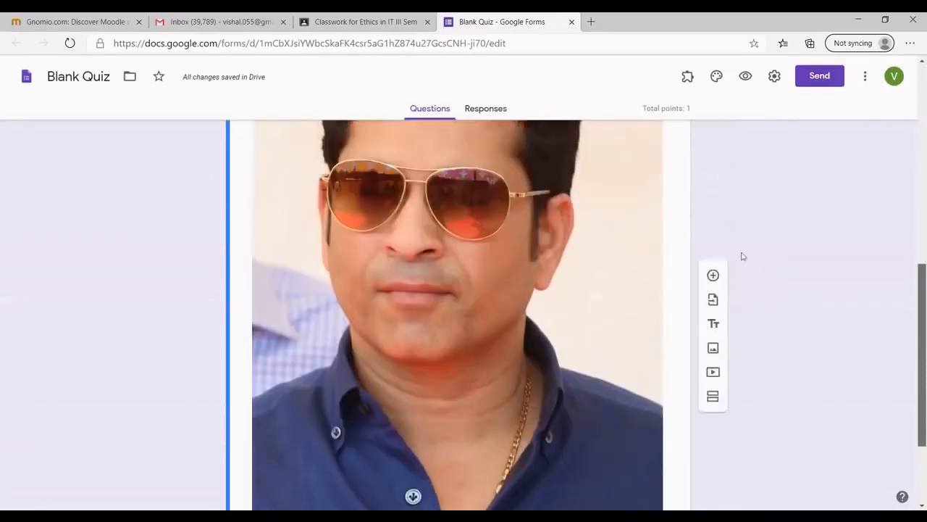
{"action": "scroll", "coordinate": [741, 256], "scroll_direction": "up", "scroll_amount": 4}
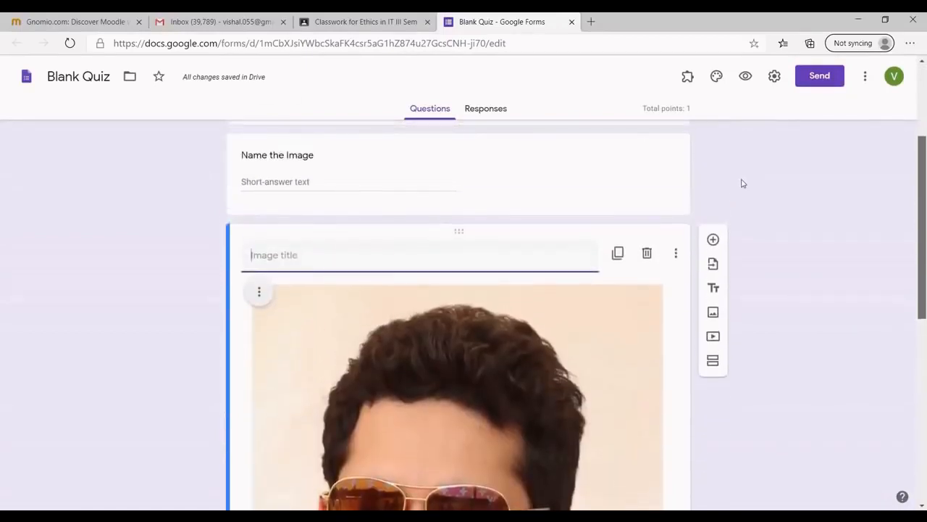
{"action": "scroll", "coordinate": [741, 178], "scroll_direction": "up", "scroll_amount": 1}
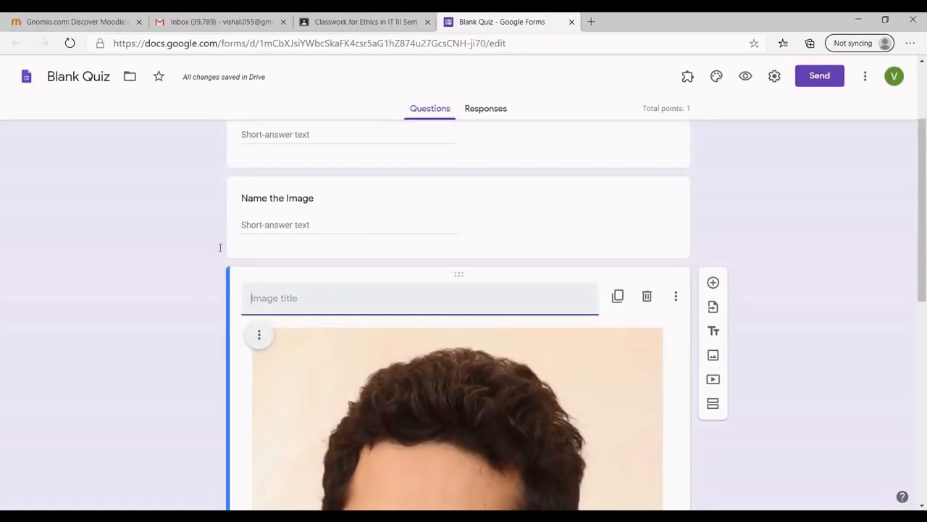
{"action": "type", "text": "Guess "}
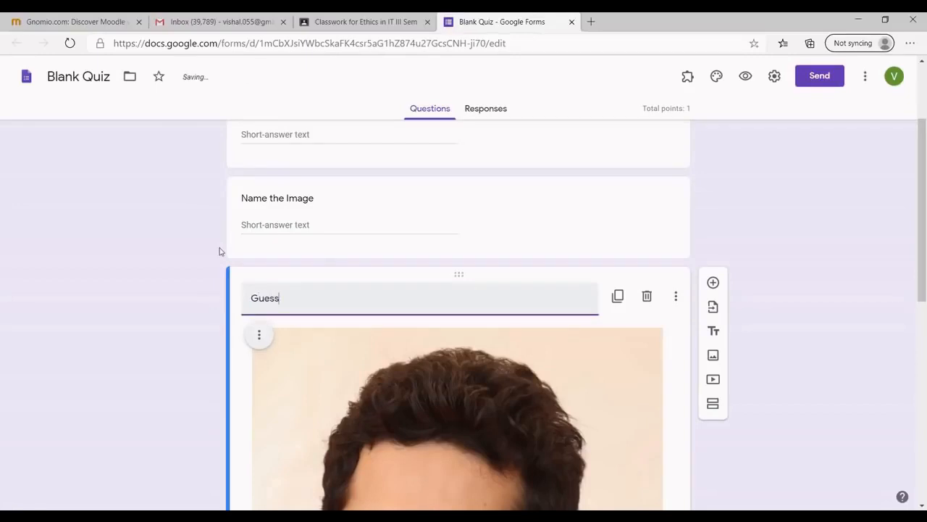
{"action": "type", "text": "Me ???"}
{"action": "left_click", "coordinate": [661, 223]}
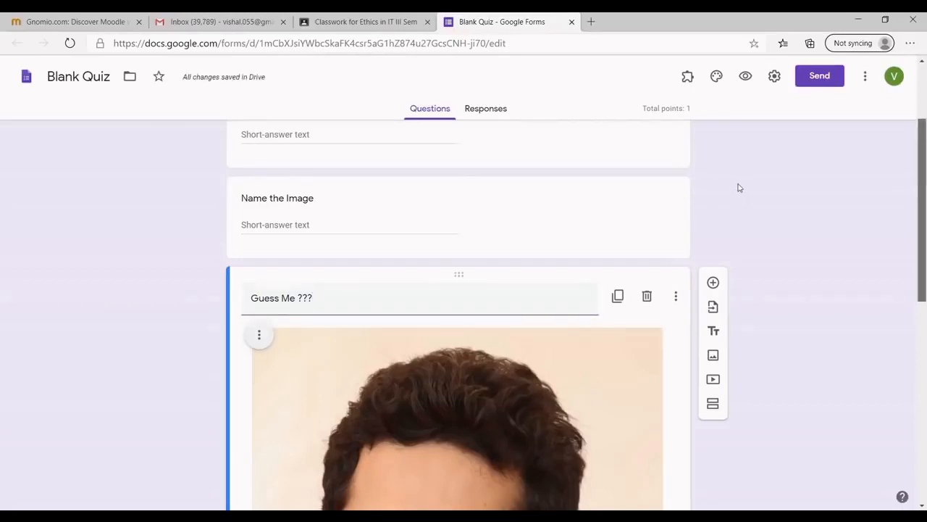
Make the "Name the Image" question required.
{"action": "scroll", "coordinate": [737, 249], "scroll_direction": "down", "scroll_amount": 7}
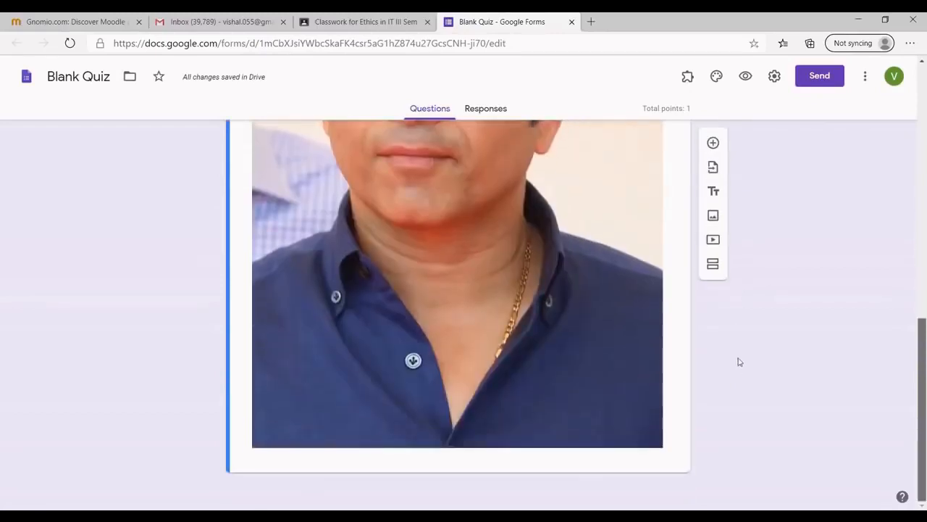
{"action": "scroll", "coordinate": [739, 360], "scroll_direction": "up", "scroll_amount": 7}
{"action": "scroll", "coordinate": [739, 175], "scroll_direction": "up", "scroll_amount": 1}
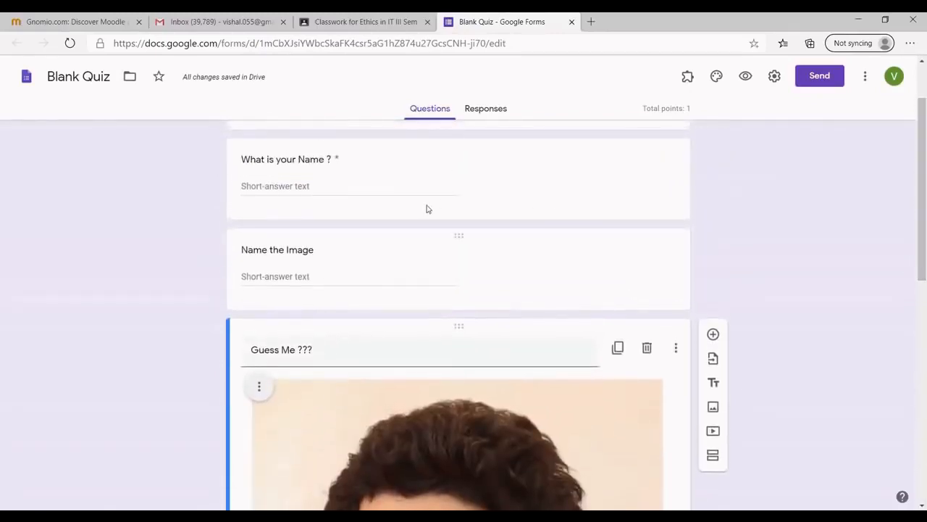
{"action": "key", "text": "Up"}
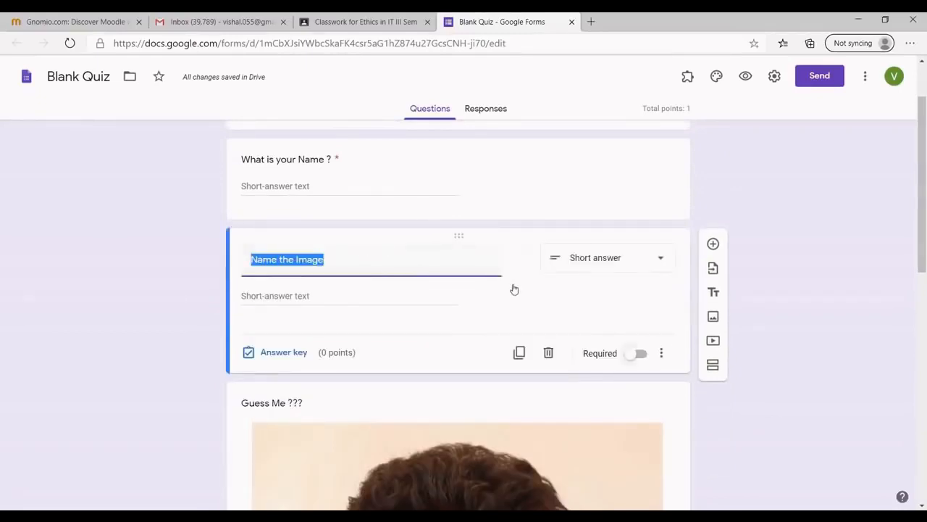
{"action": "left_click", "coordinate": [637, 353]}
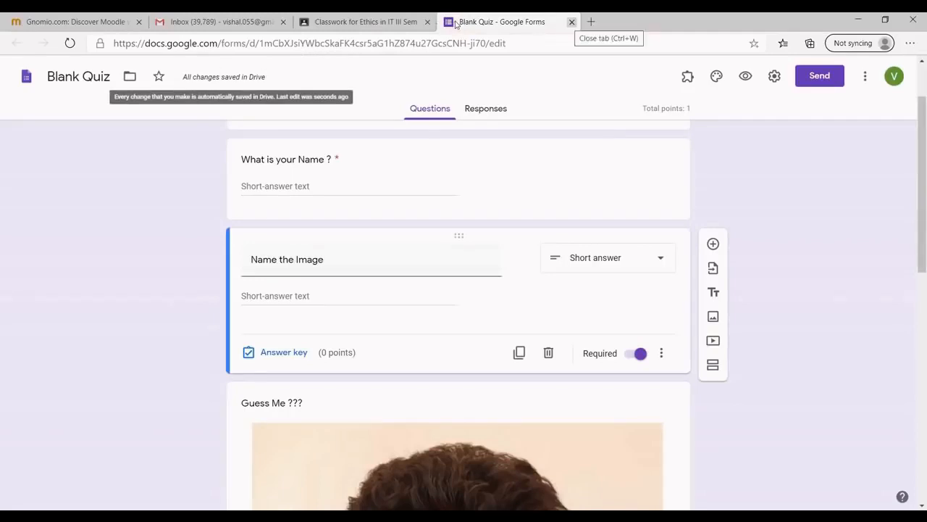
Reopen the quiz form and review its two questions and the image from beginning to end.
{"action": "left_click", "coordinate": [572, 21]}
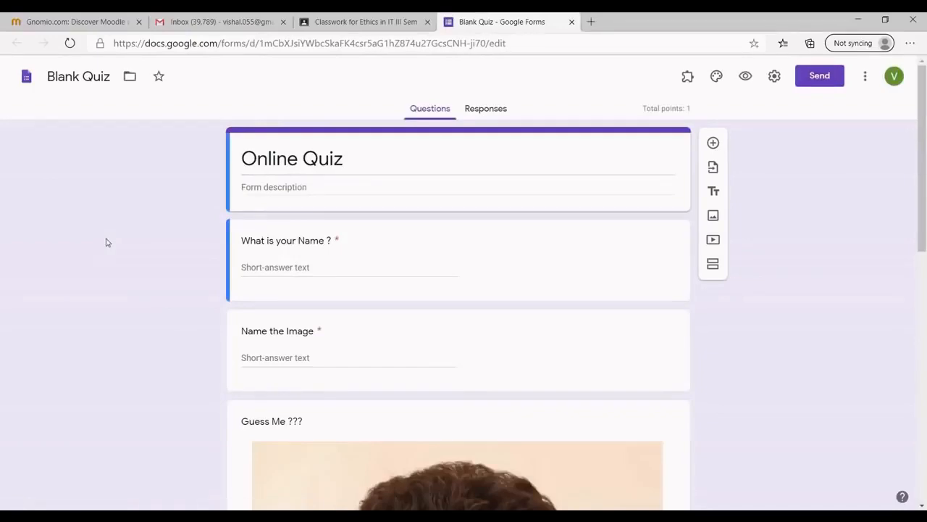
{"action": "scroll", "coordinate": [106, 242], "scroll_direction": "down", "scroll_amount": 8}
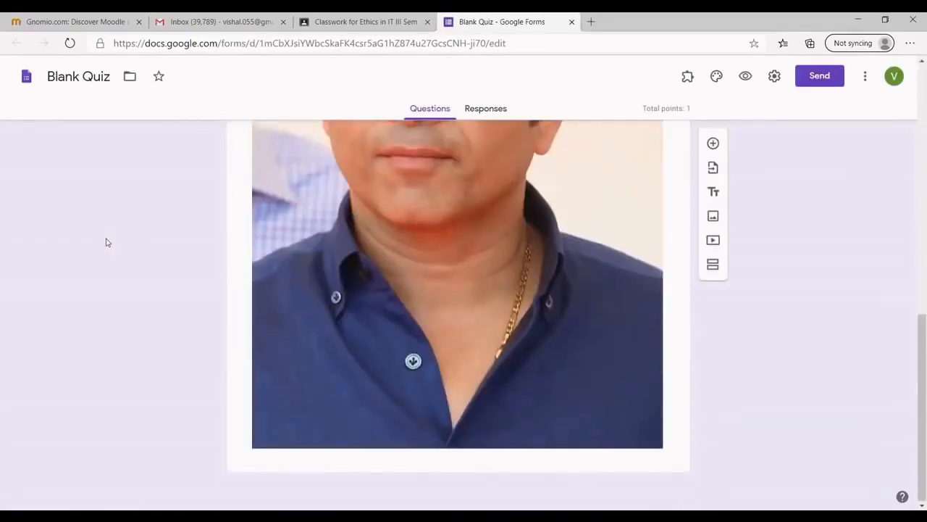
{"action": "scroll", "coordinate": [106, 242], "scroll_direction": "up", "scroll_amount": 8}
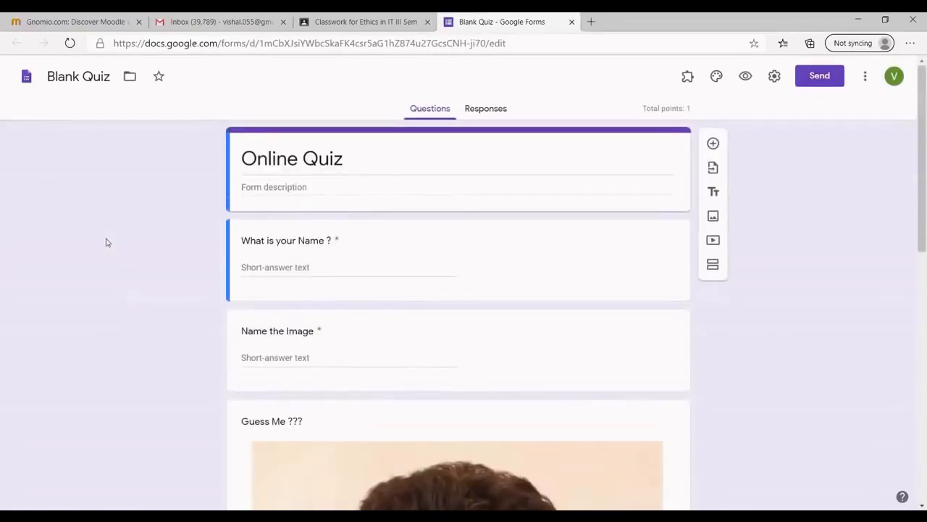
{"action": "scroll", "coordinate": [106, 242], "scroll_direction": "down", "scroll_amount": 7}
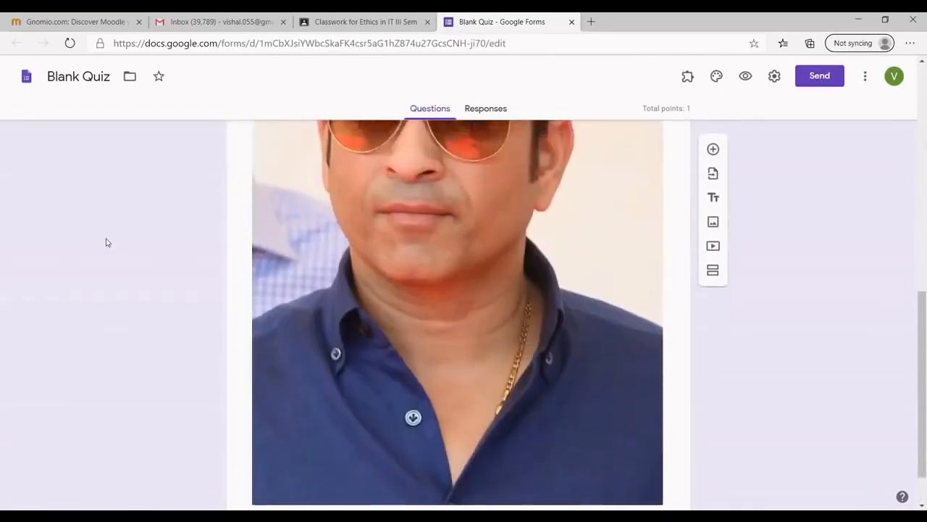
{"action": "scroll", "coordinate": [106, 242], "scroll_direction": "up", "scroll_amount": 7}
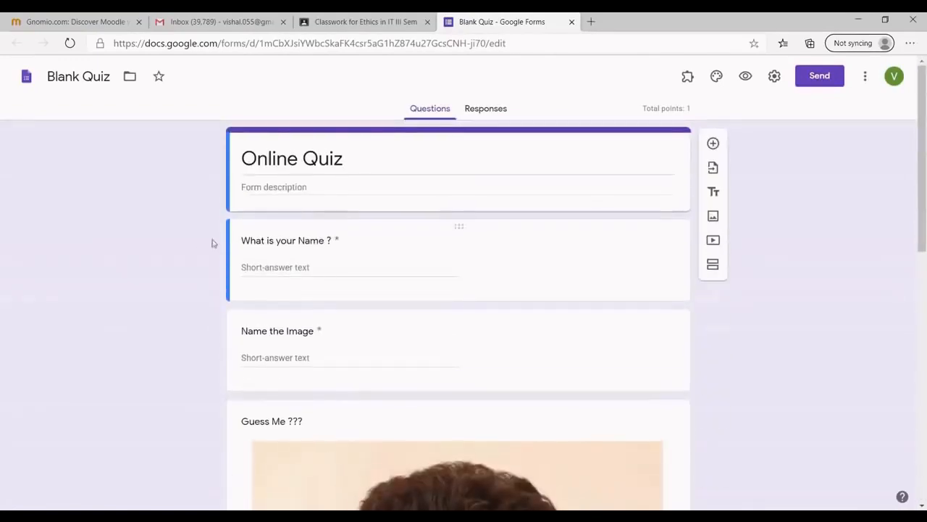
{"action": "left_click", "coordinate": [243, 222]}
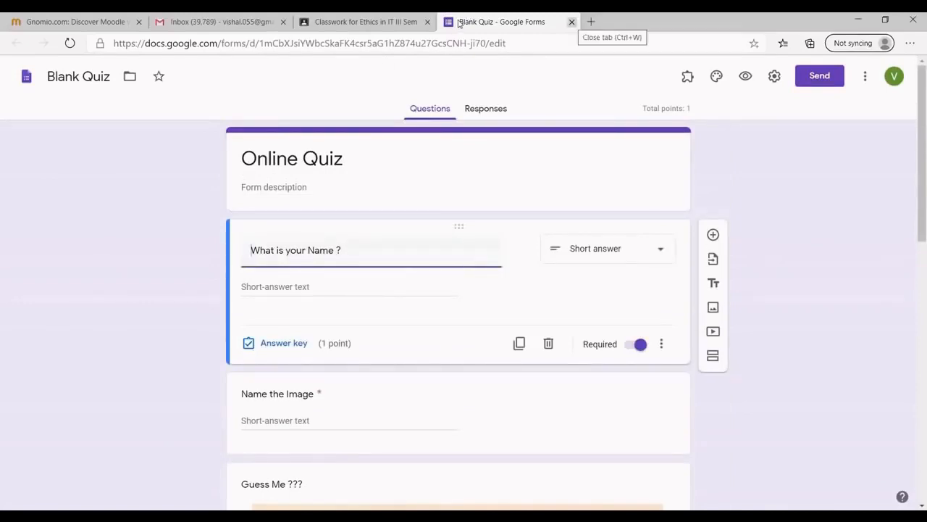
Close the quiz form and assign the "Online Quiz" assignment to the class.
{"action": "left_click", "coordinate": [572, 21]}
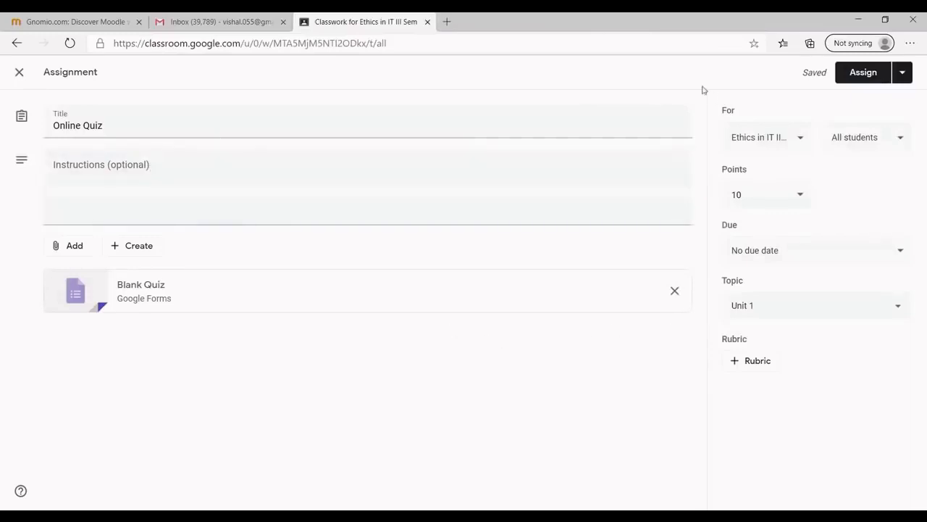
{"action": "left_click", "coordinate": [902, 72]}
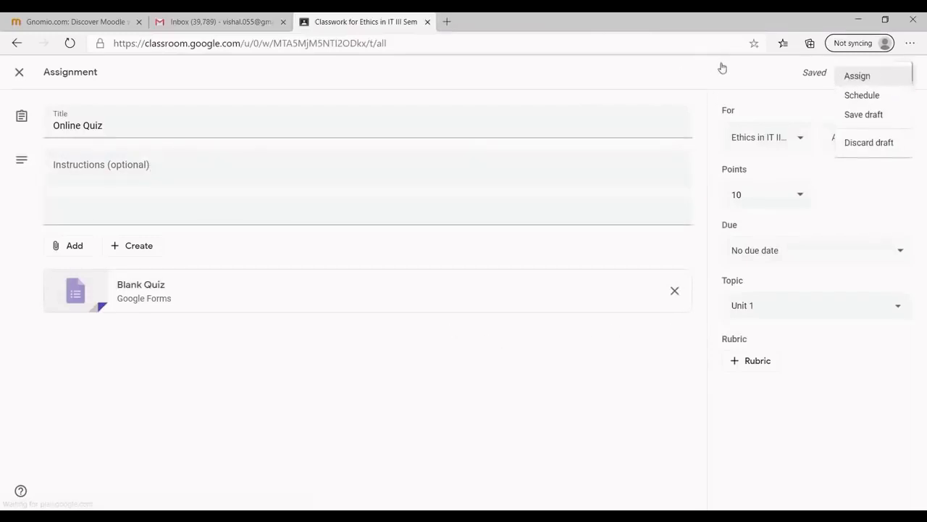
{"action": "left_click", "coordinate": [653, 86]}
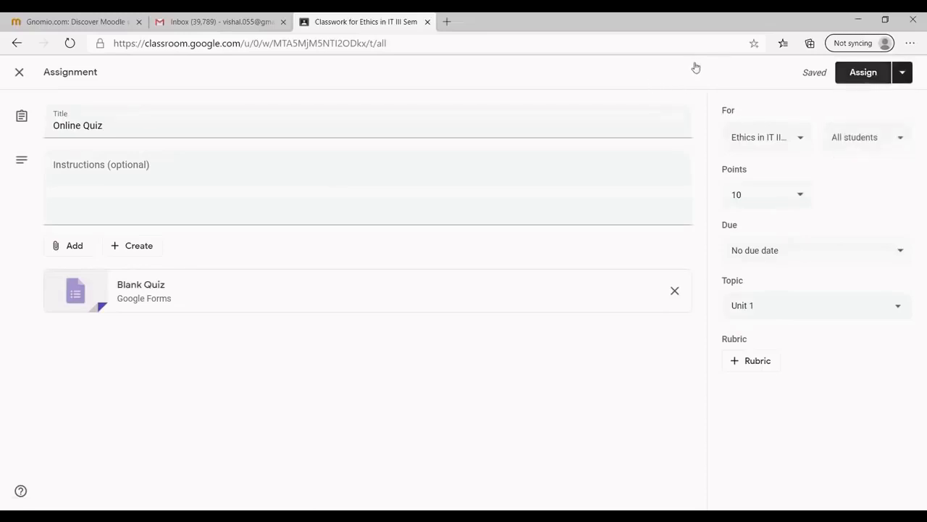
{"action": "left_click", "coordinate": [863, 72]}
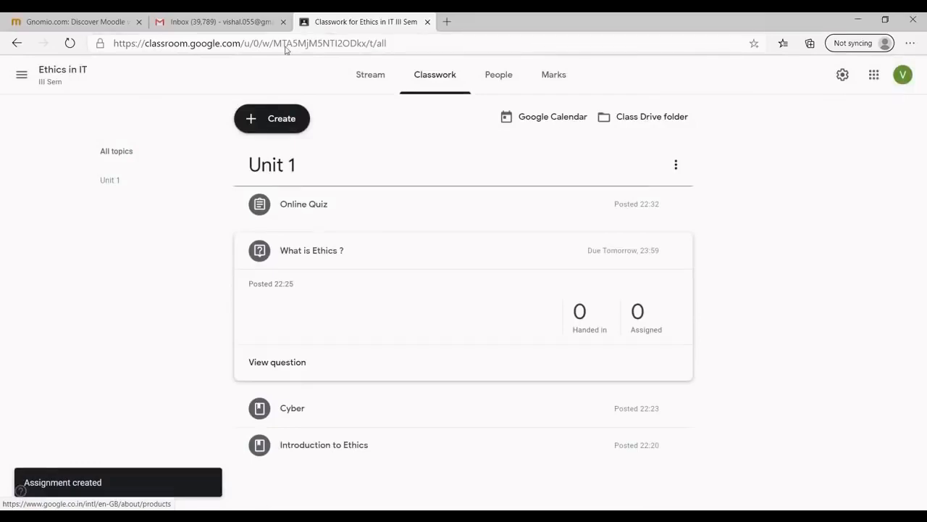
Create a new assignment titled "Explain Cyber Security" and set its points to 10.
{"action": "left_click", "coordinate": [271, 119]}
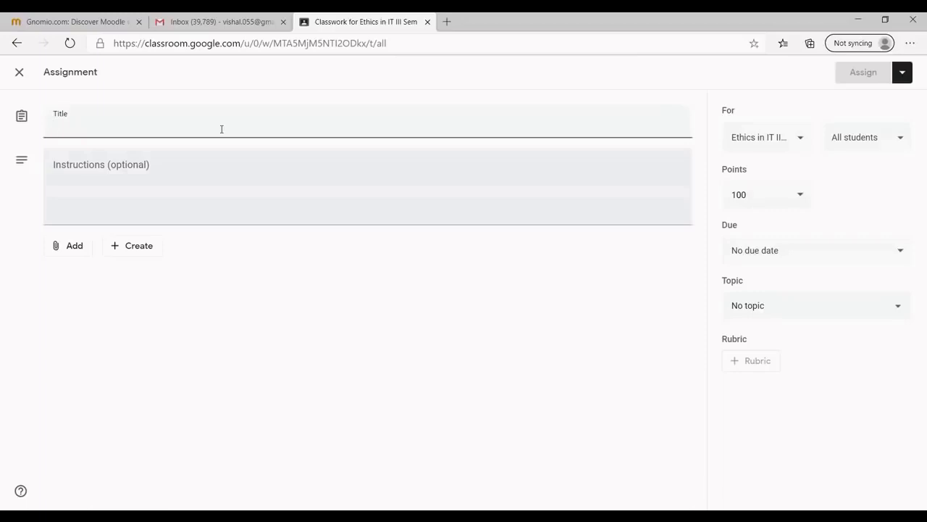
{"action": "type", "text": "Ex"}
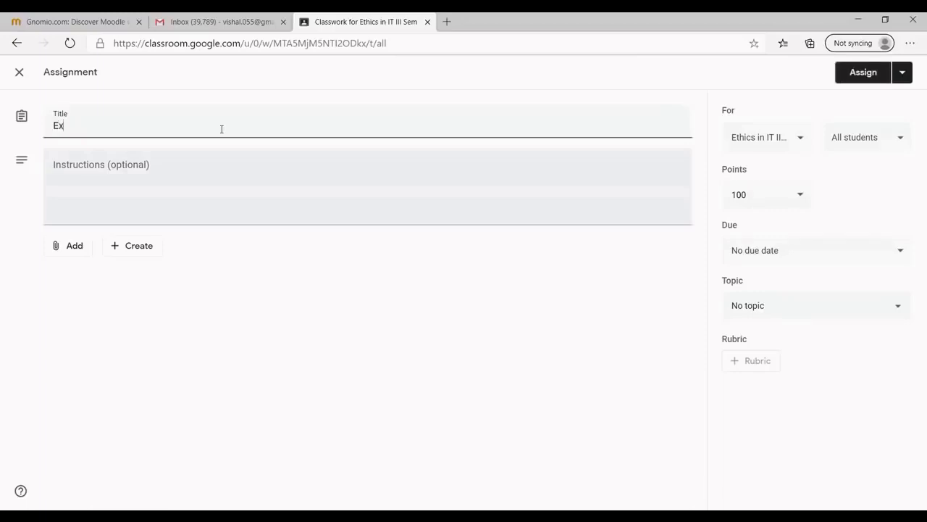
{"action": "type", "text": "plain Cyber Security"}
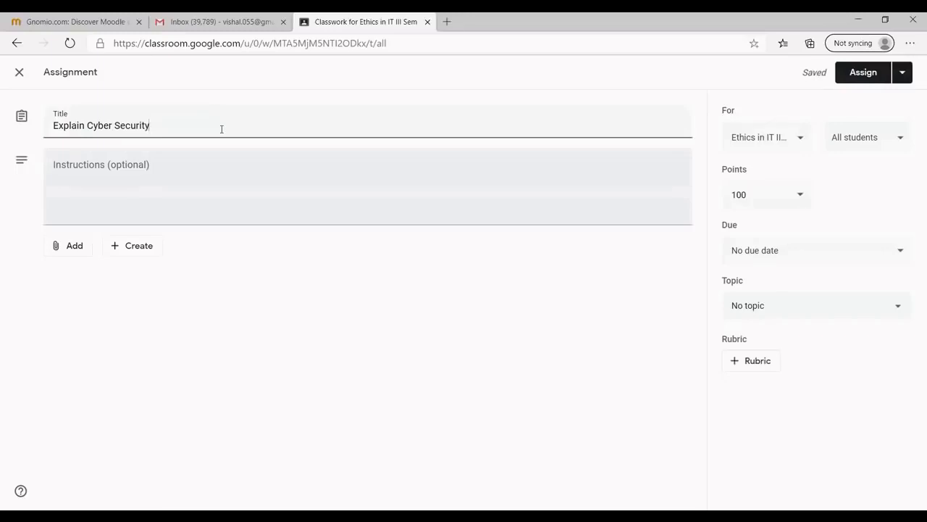
{"action": "left_click", "coordinate": [151, 167]}
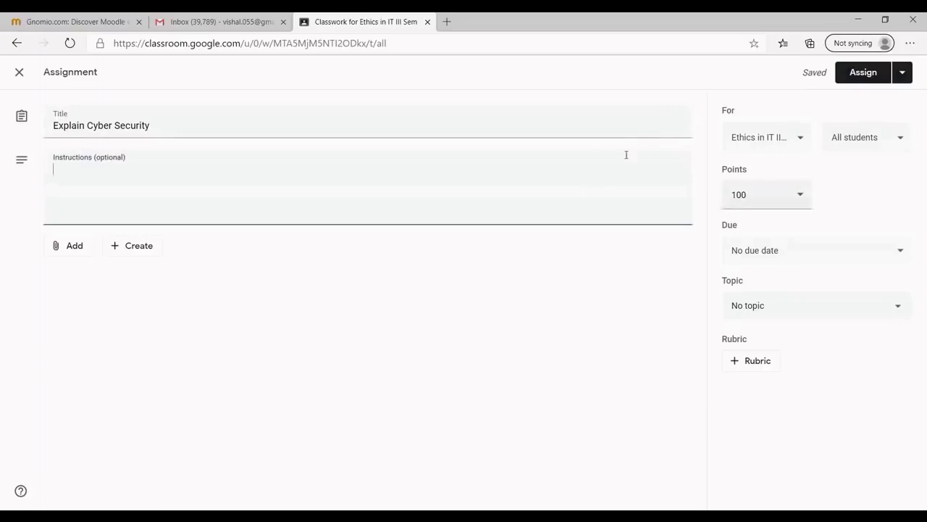
{"action": "left_click", "coordinate": [799, 194]}
{"action": "key", "text": "BackSpace"}
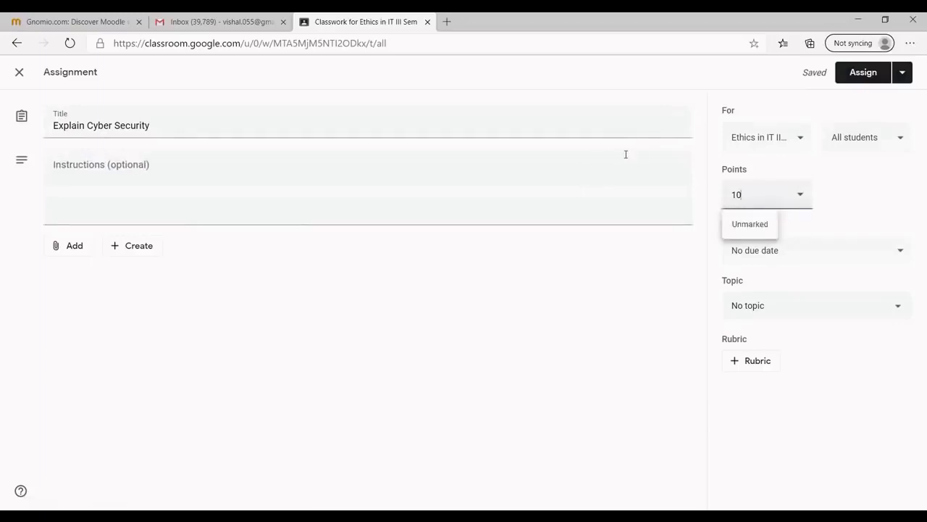
{"action": "key", "text": "Tab"}
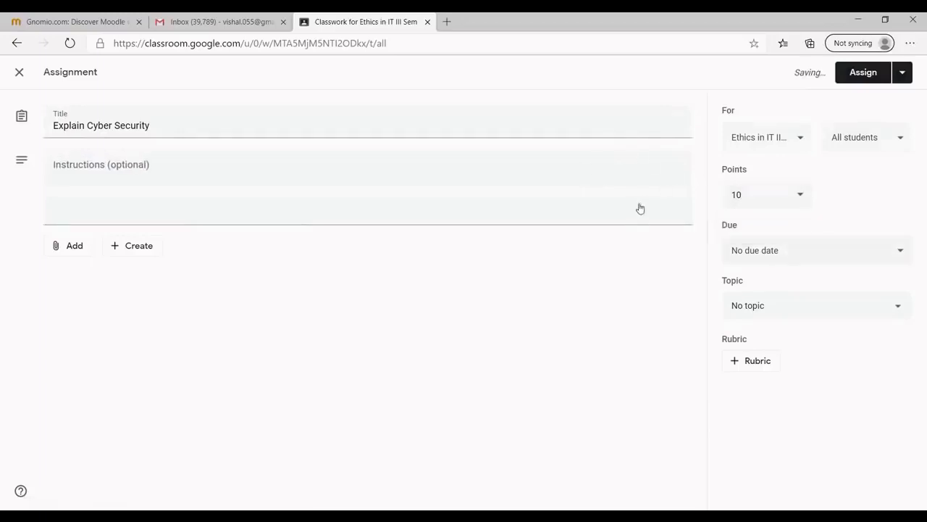
Set the assignment's due date to 8 Jun 2020 at 23:59 and its topic to Unit 1.
{"action": "left_click", "coordinate": [801, 256]}
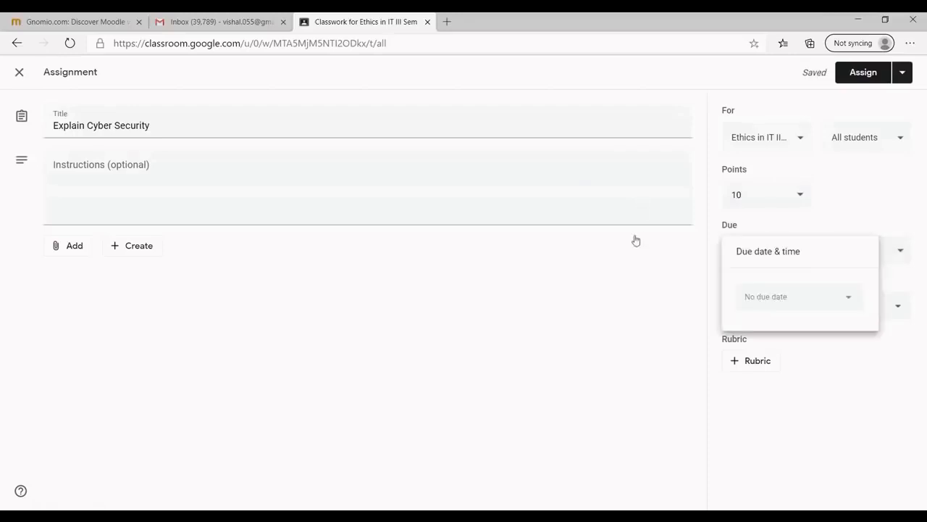
{"action": "left_click", "coordinate": [794, 298]}
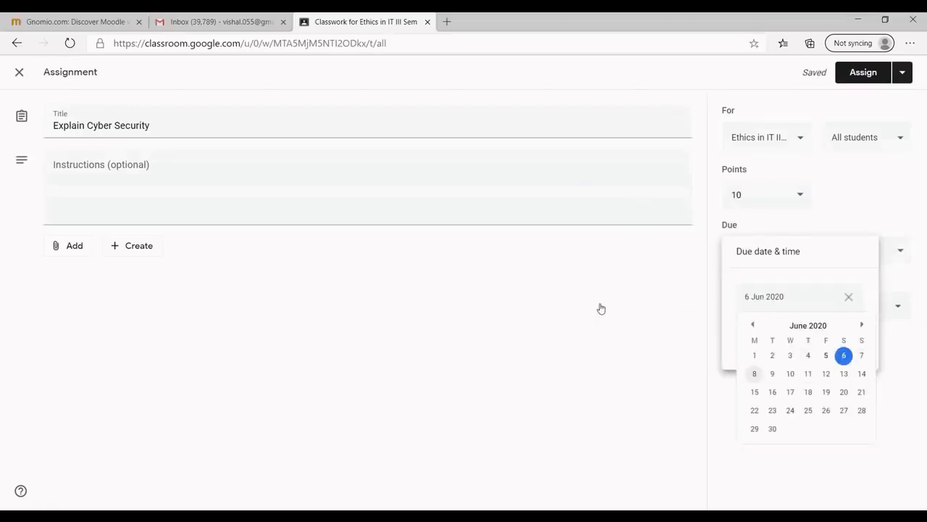
{"action": "left_click", "coordinate": [754, 373]}
{"action": "key", "text": "Tab"}
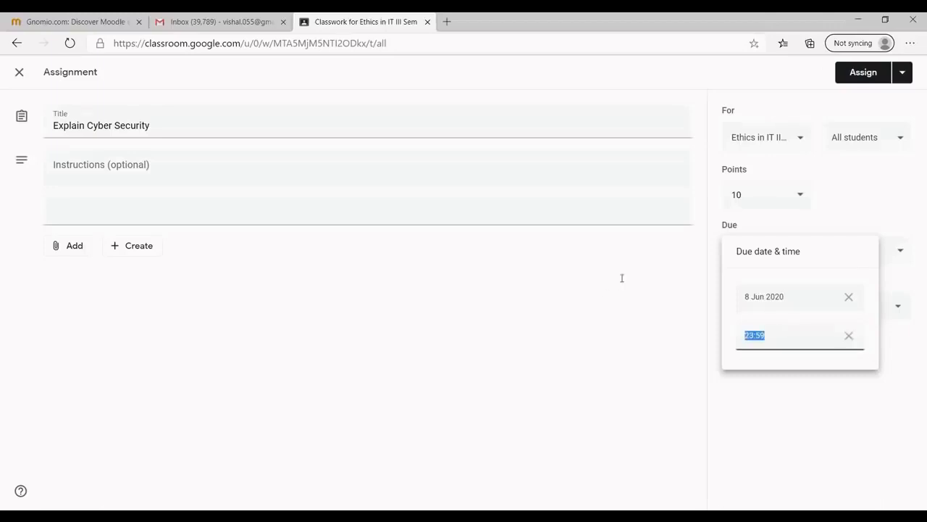
{"action": "left_click", "coordinate": [616, 326]}
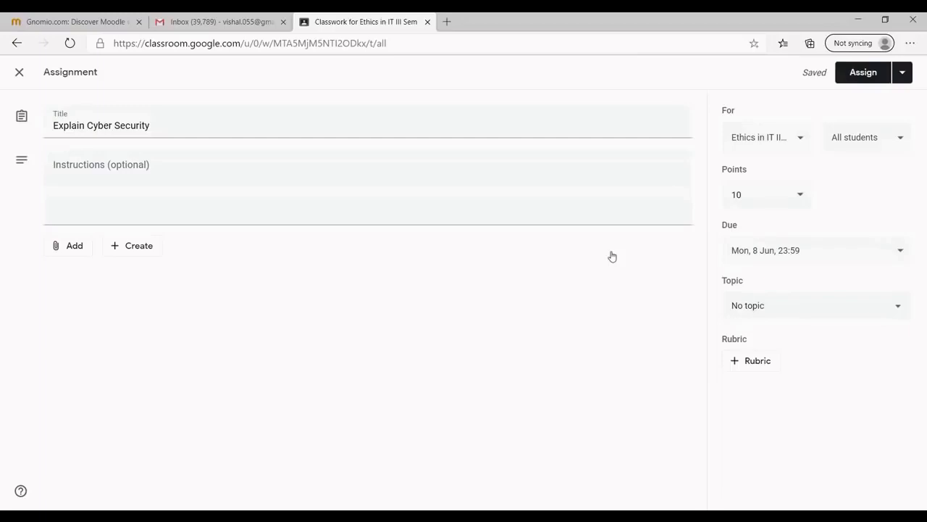
{"action": "left_click", "coordinate": [817, 306]}
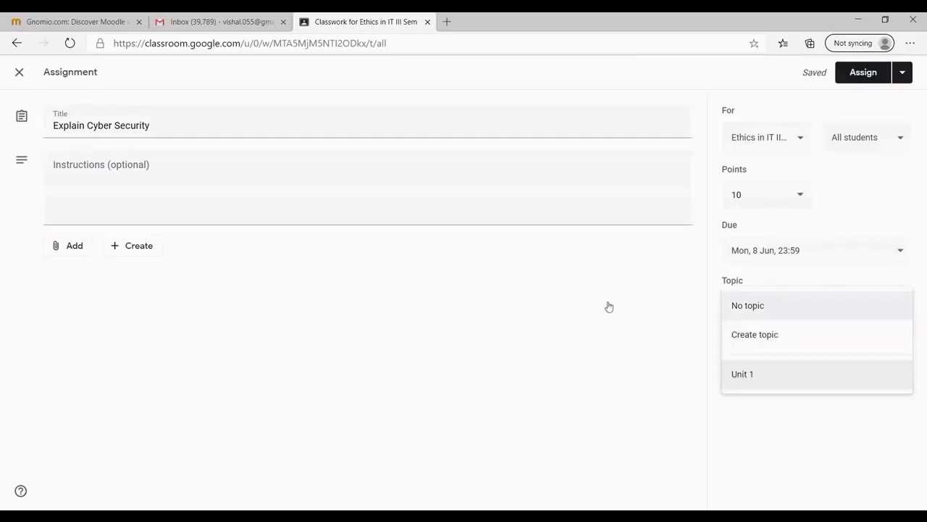
{"action": "left_click", "coordinate": [812, 374]}
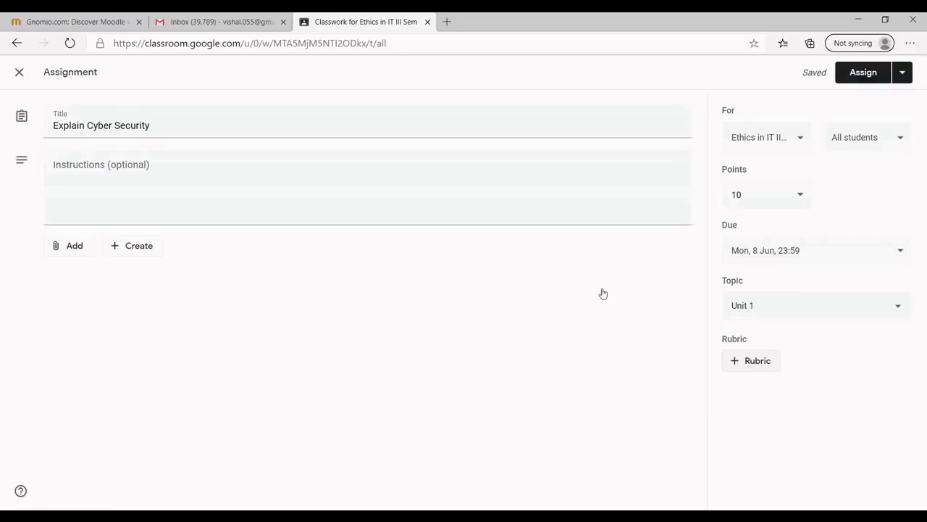
Create a rubric for the assignment whose first criterion has a 5-point level titled "Definition".
{"action": "left_click", "coordinate": [752, 362]}
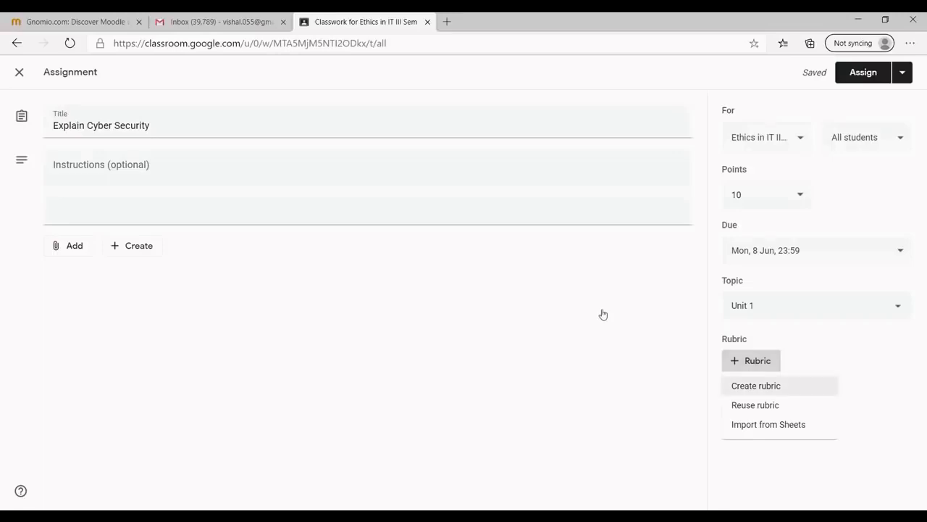
{"action": "left_click", "coordinate": [755, 385]}
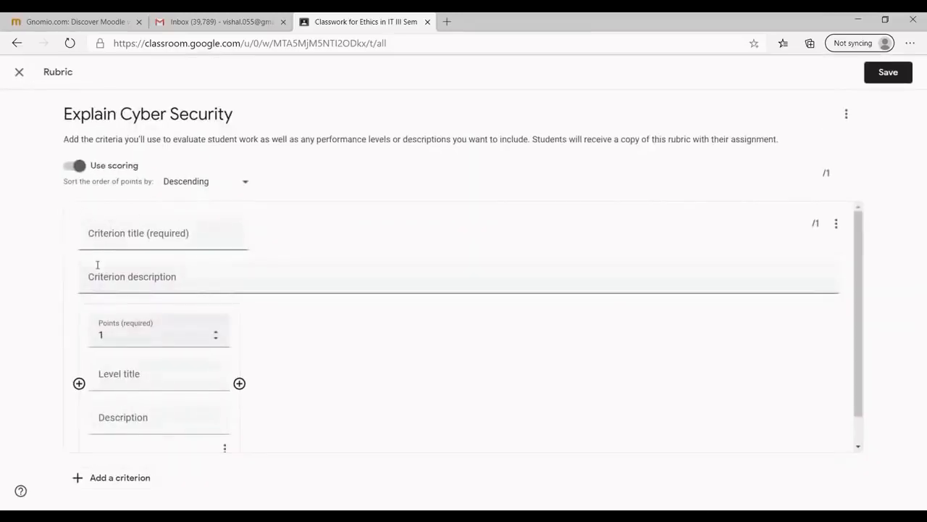
{"action": "left_click", "coordinate": [121, 332]}
{"action": "key", "text": "BackSpace"}
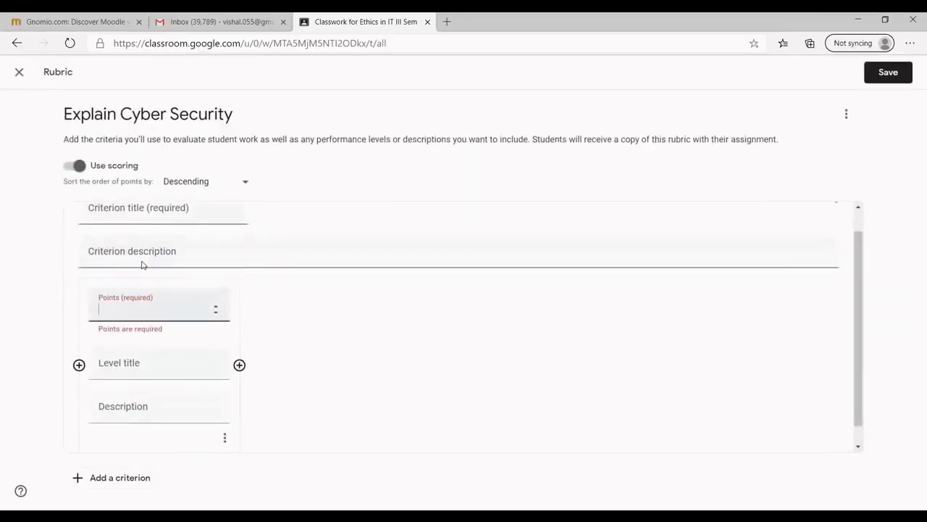
{"action": "type", "text": "5"}
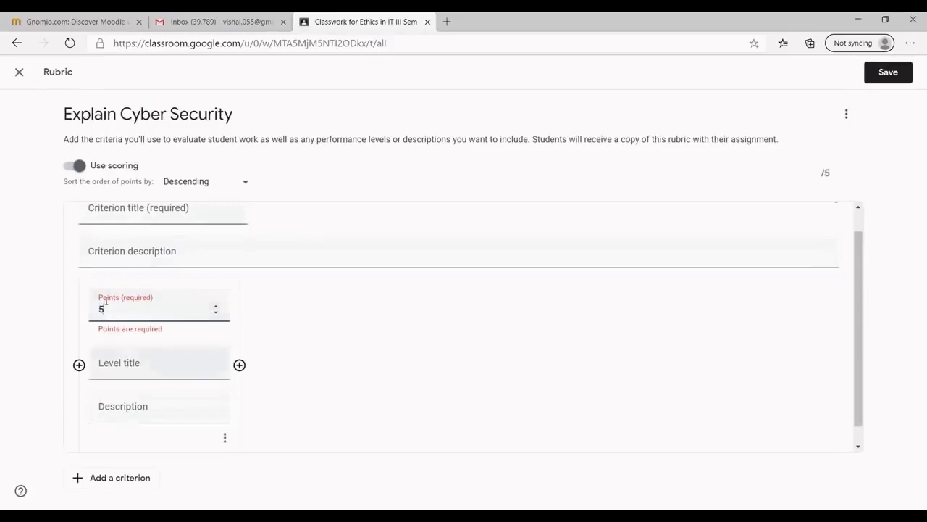
{"action": "key", "text": "Tab"}
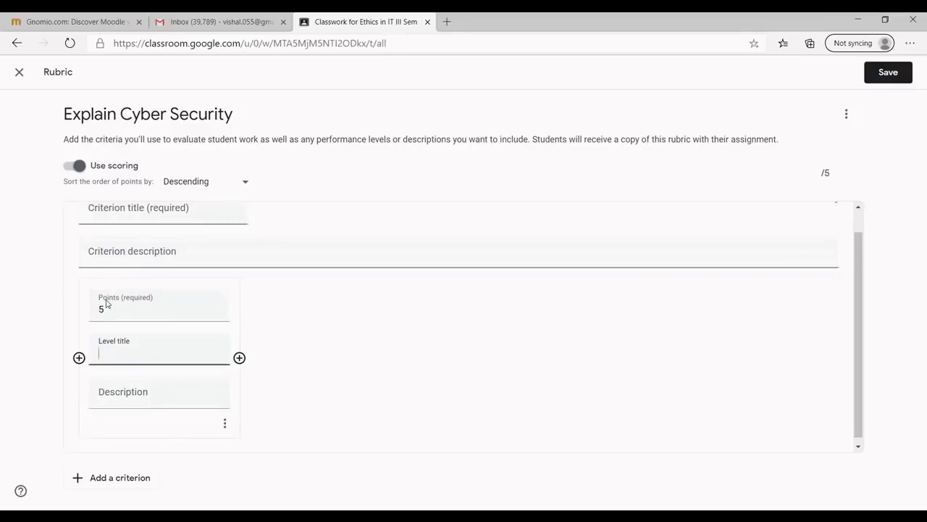
{"action": "type", "text": "Definition"}
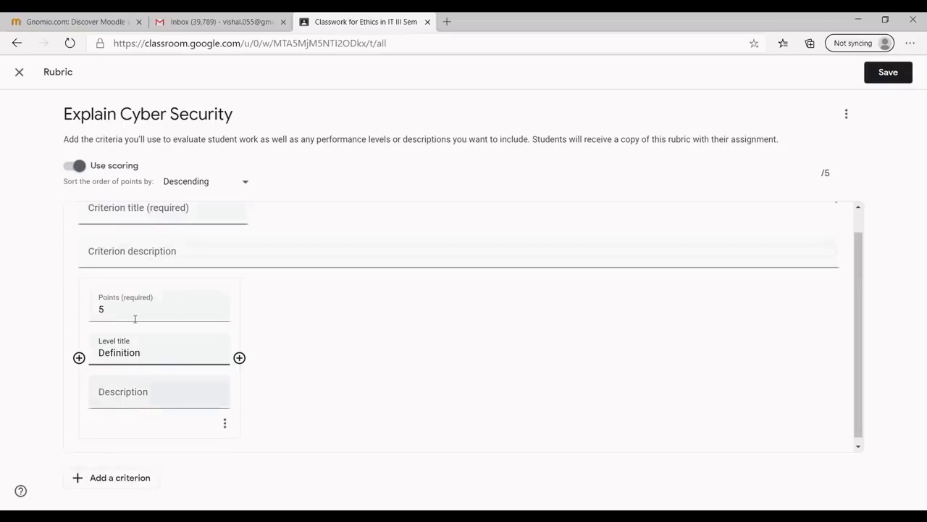
Add a second criterion with a 5-point level titled "Example", followed by a blank third criterion.
{"action": "key", "text": "Tab"}
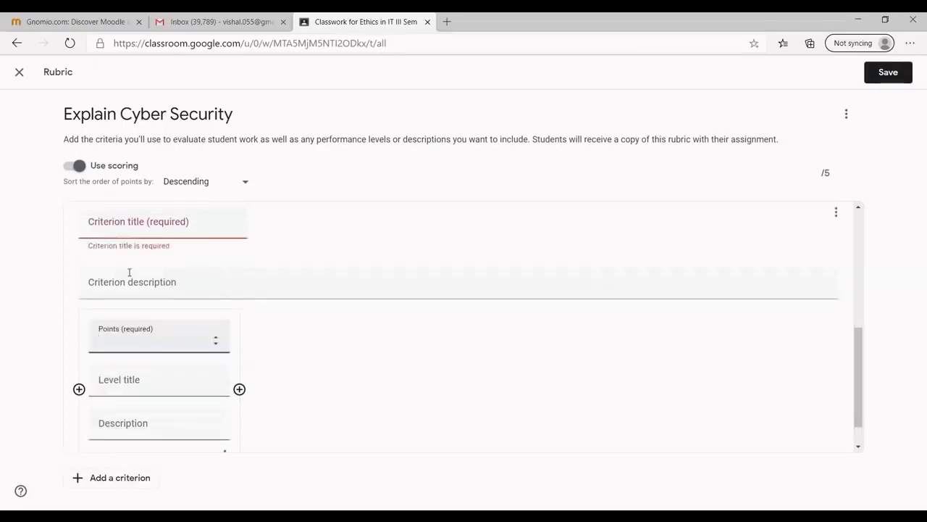
{"action": "type", "text": "5"}
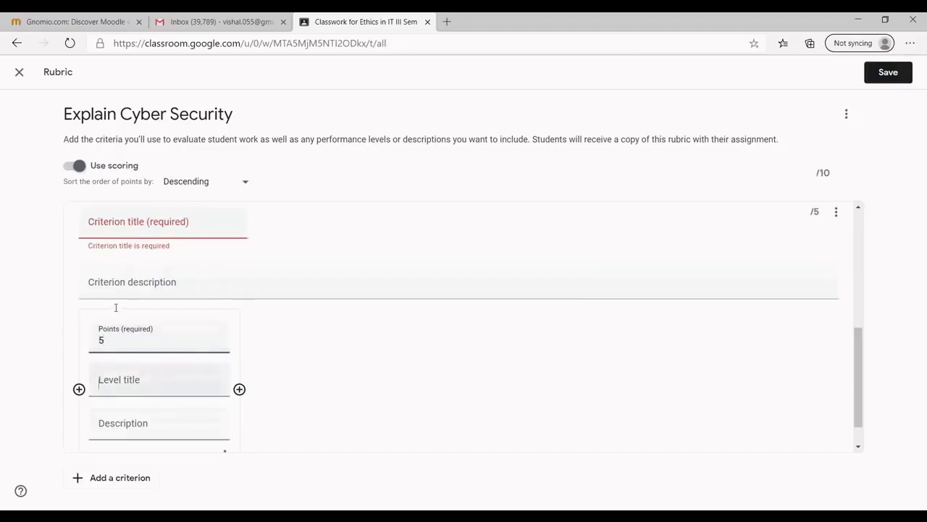
{"action": "key", "text": "Tab"}
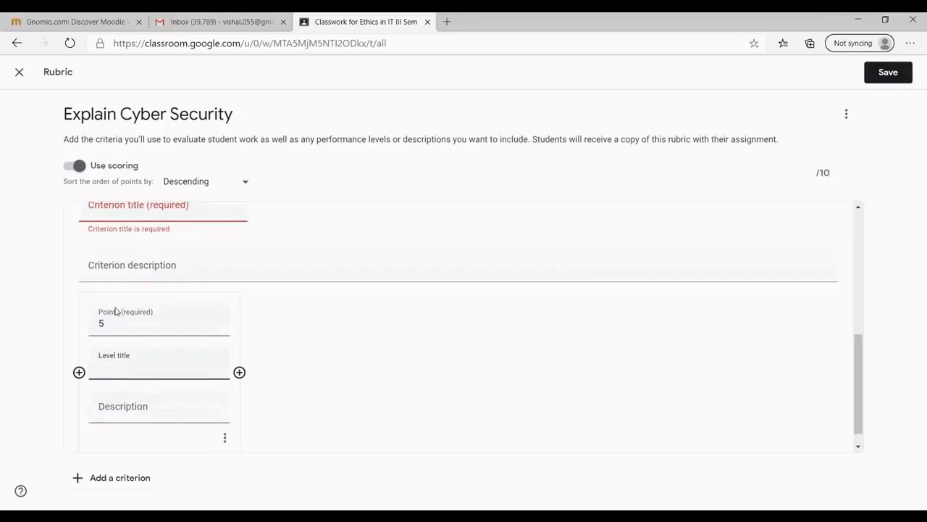
{"action": "type", "text": "Example"}
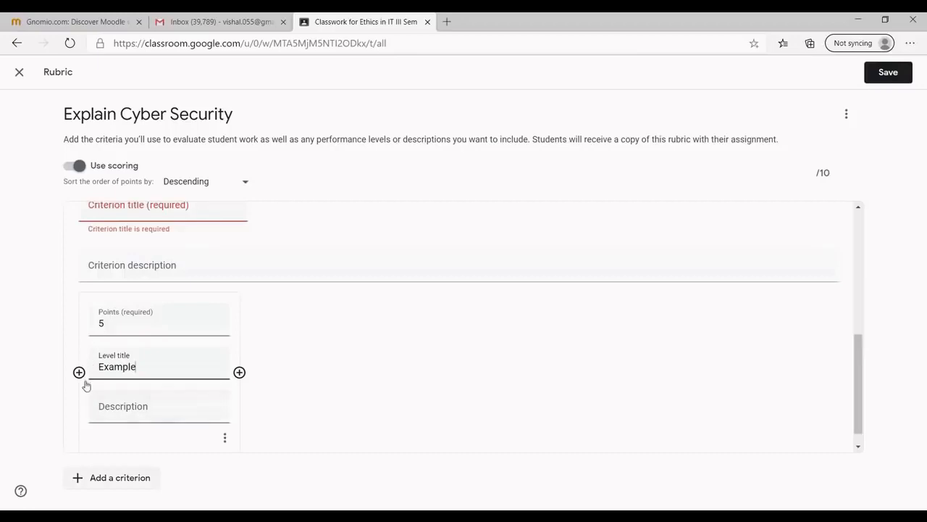
{"action": "left_click", "coordinate": [108, 478]}
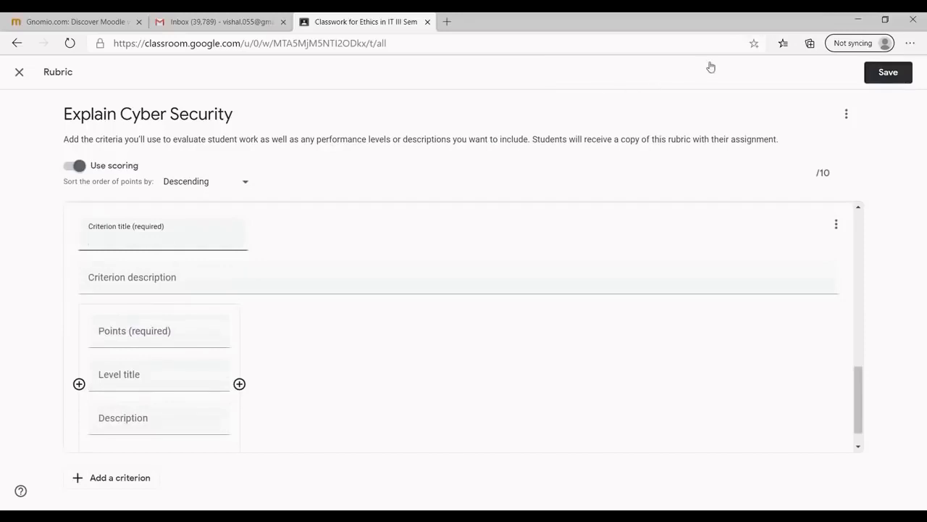
Title the "Example" criterion "R1" and the "Definition" criterion "R2", and save and review the rubric.
{"action": "left_click", "coordinate": [888, 73]}
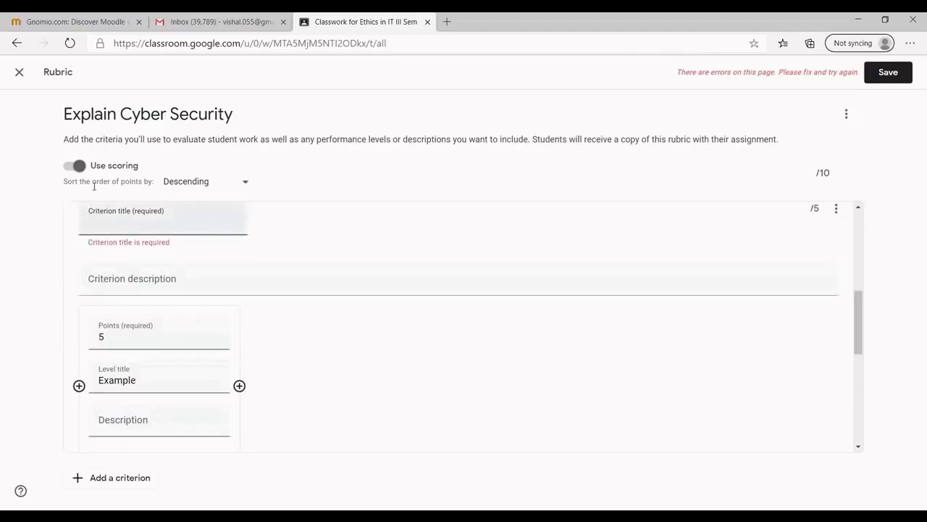
{"action": "type", "text": "R1"}
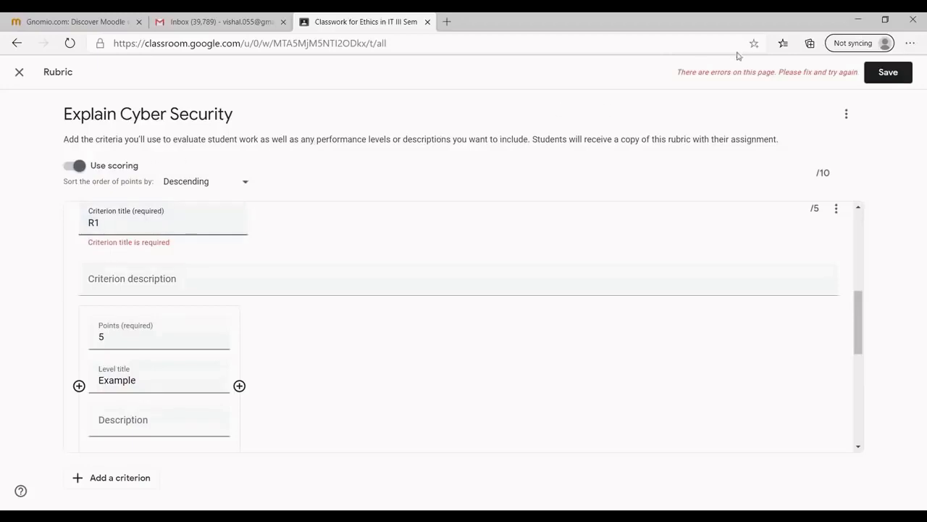
{"action": "left_click", "coordinate": [889, 72]}
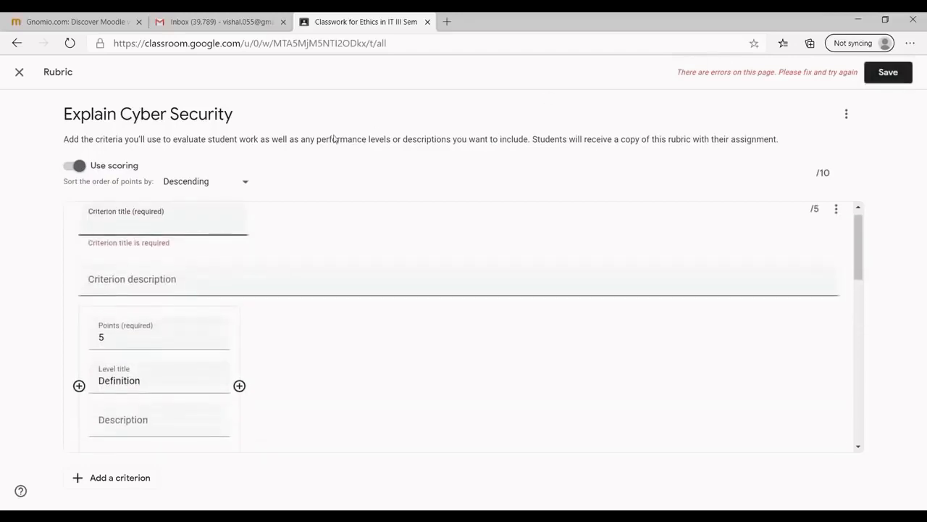
{"action": "type", "text": "R2"}
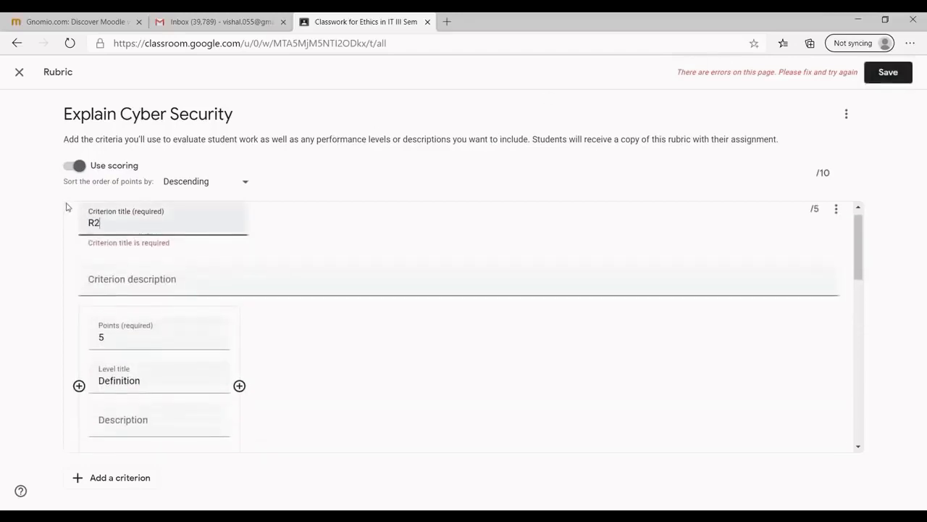
{"action": "left_click", "coordinate": [714, 72]}
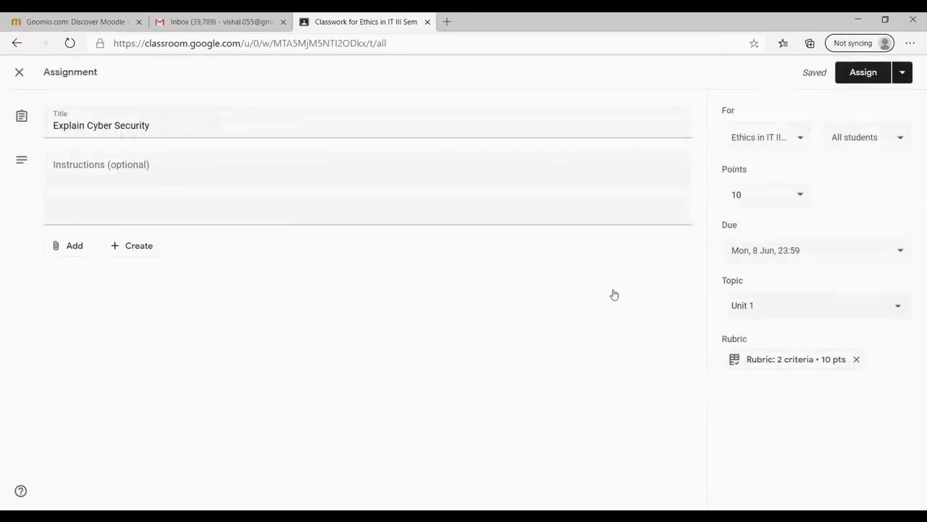
{"action": "left_click", "coordinate": [769, 361]}
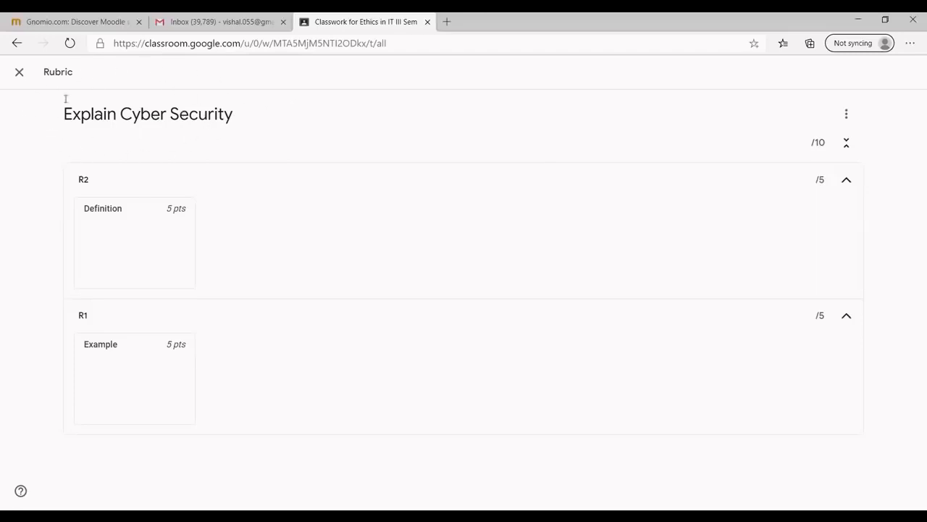
{"action": "left_click", "coordinate": [19, 72]}
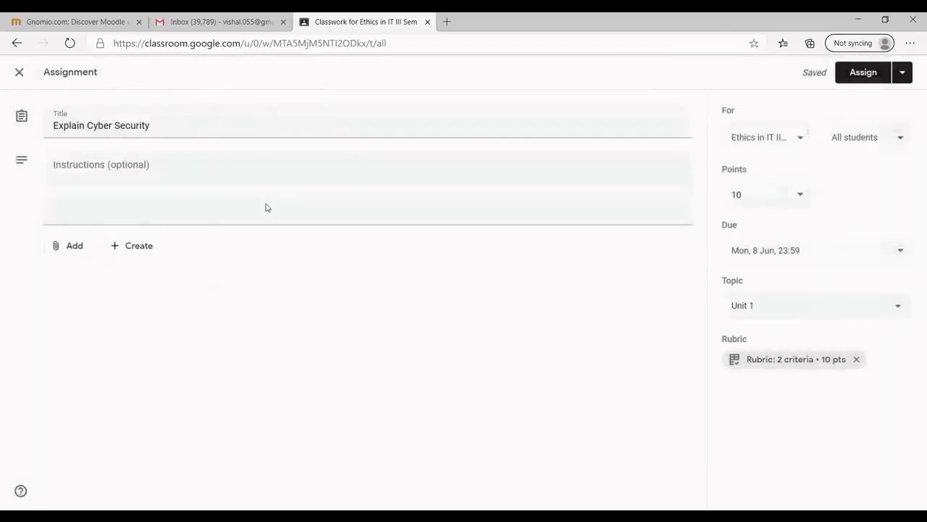